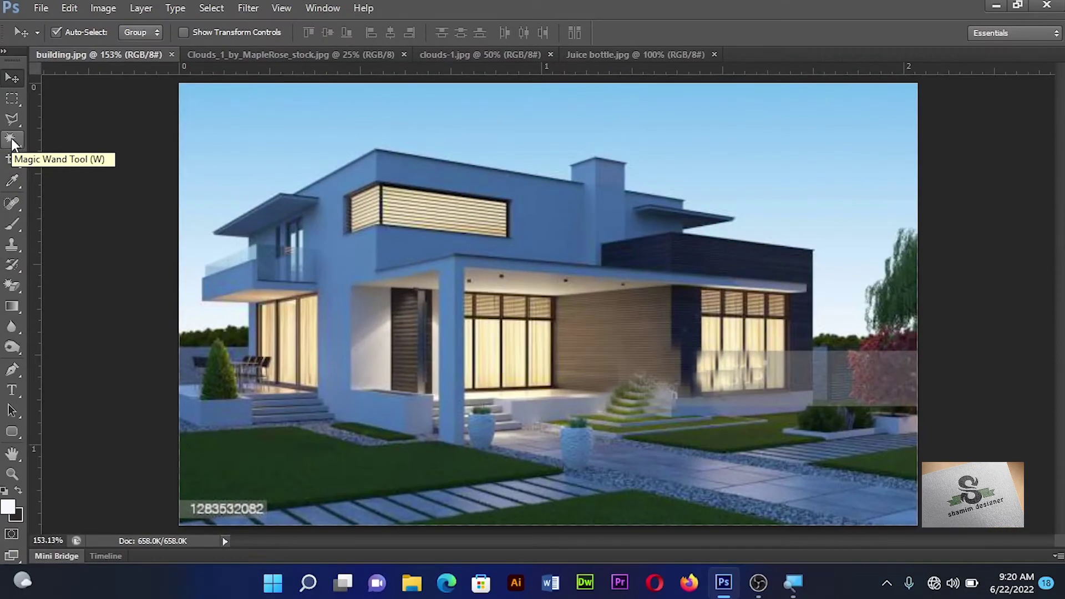
Step: Show the Layers panel for building.jpg and duplicate the Background into Layer 1
left_click(321, 10)
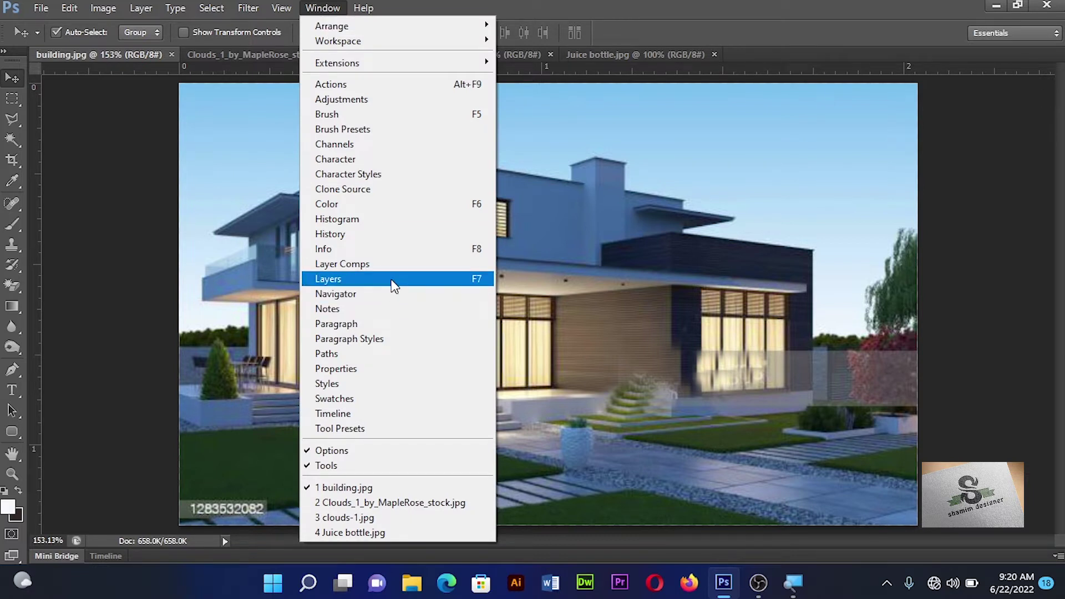
left_click(392, 283)
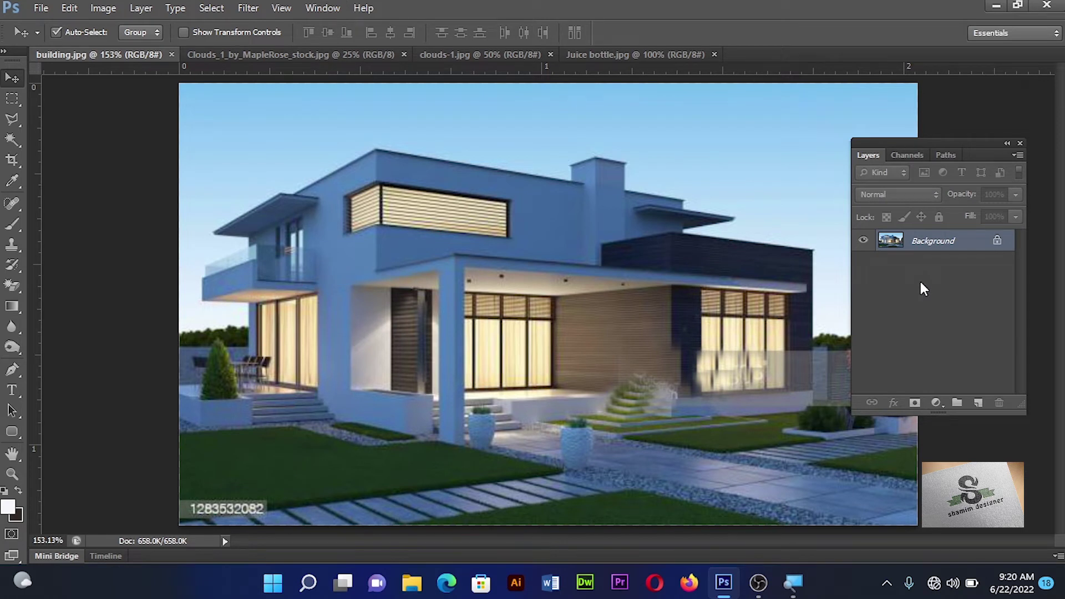
key("ctrl+j")
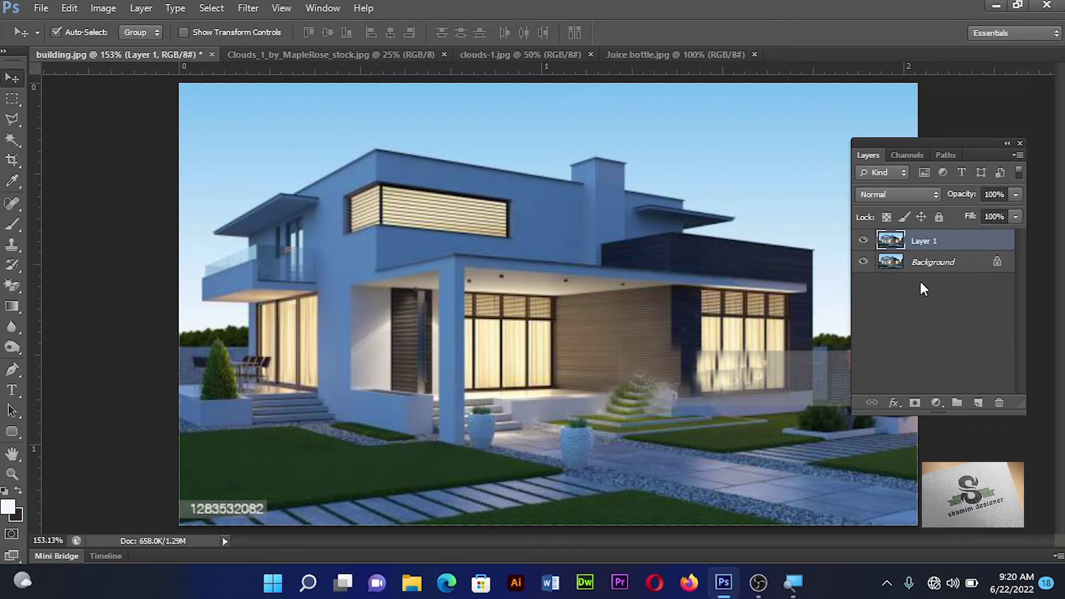
Step: Hide the original Background layer, move the Layers panel near the image, and pick the Magic Wand
left_click(864, 261)
mouse_move(916, 142)
left_mouse_down()
mouse_move(659, 309)
mouse_move(508, 309)
left_mouse_up()
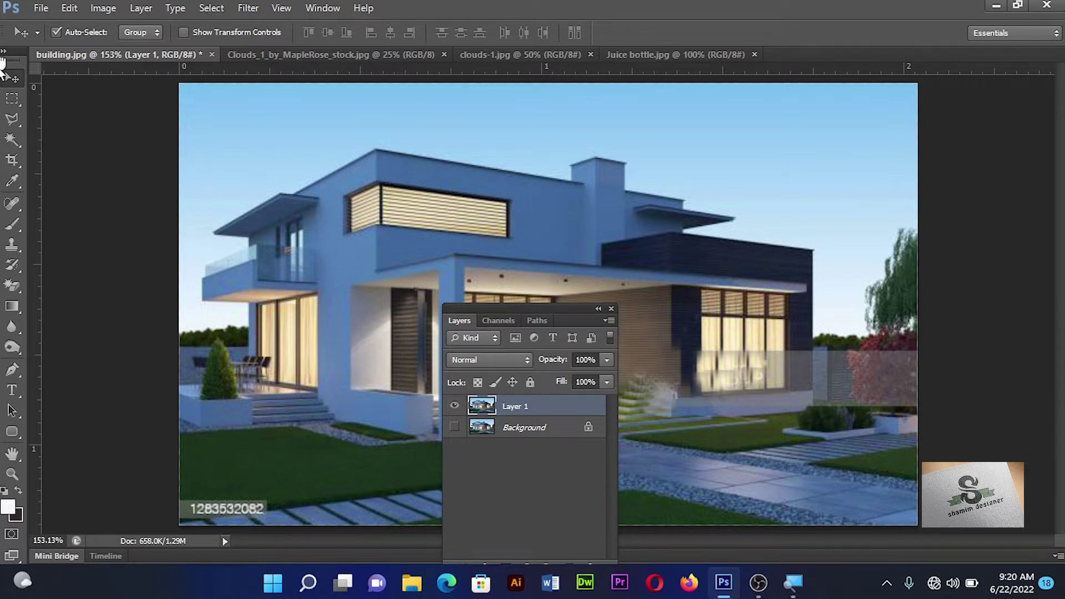
left_click(7, 143)
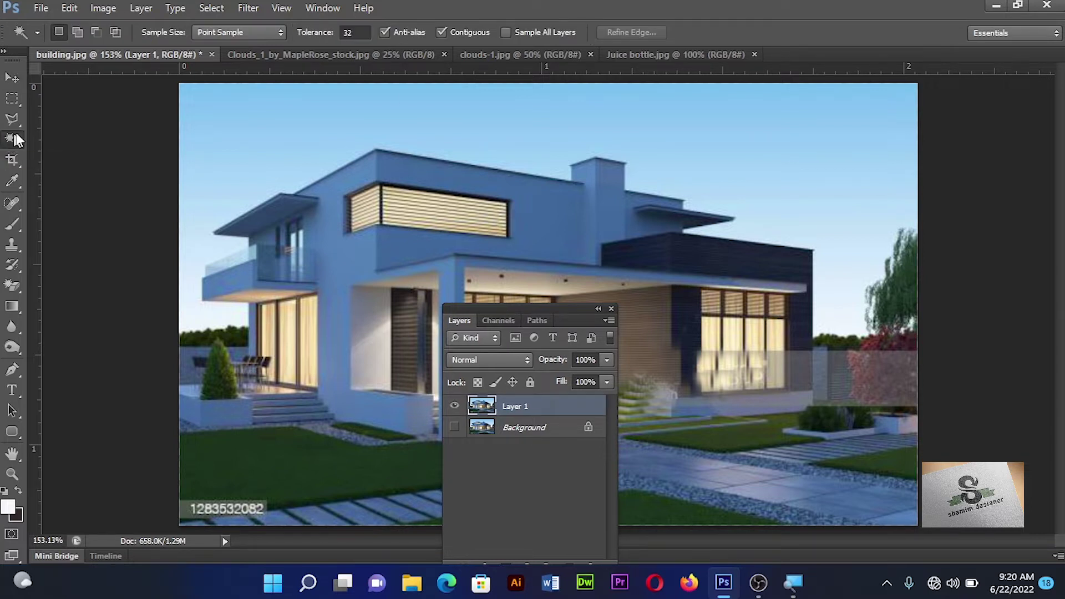
Step: Magic-wand select the sky above the house, adding the roofline, tree gap and balcony areas
left_click(385, 122)
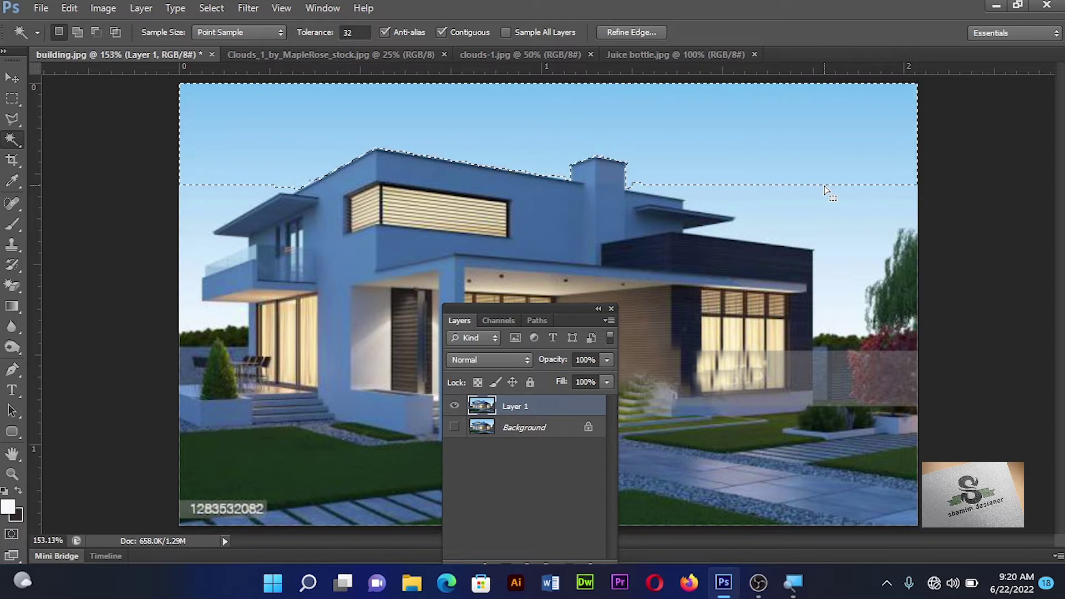
left_click(825, 188, "shift")
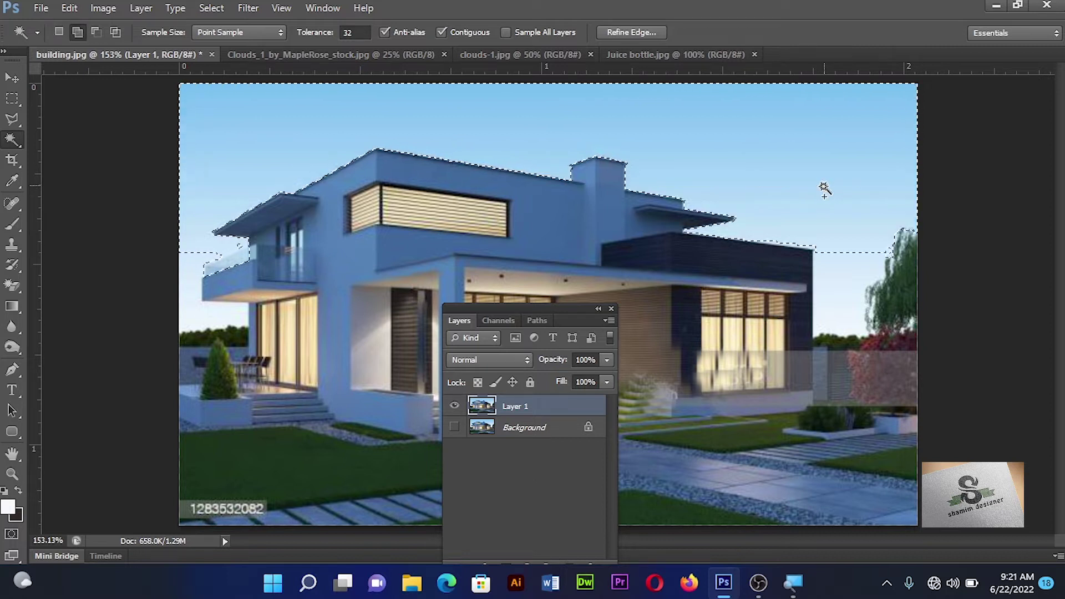
left_click(838, 263)
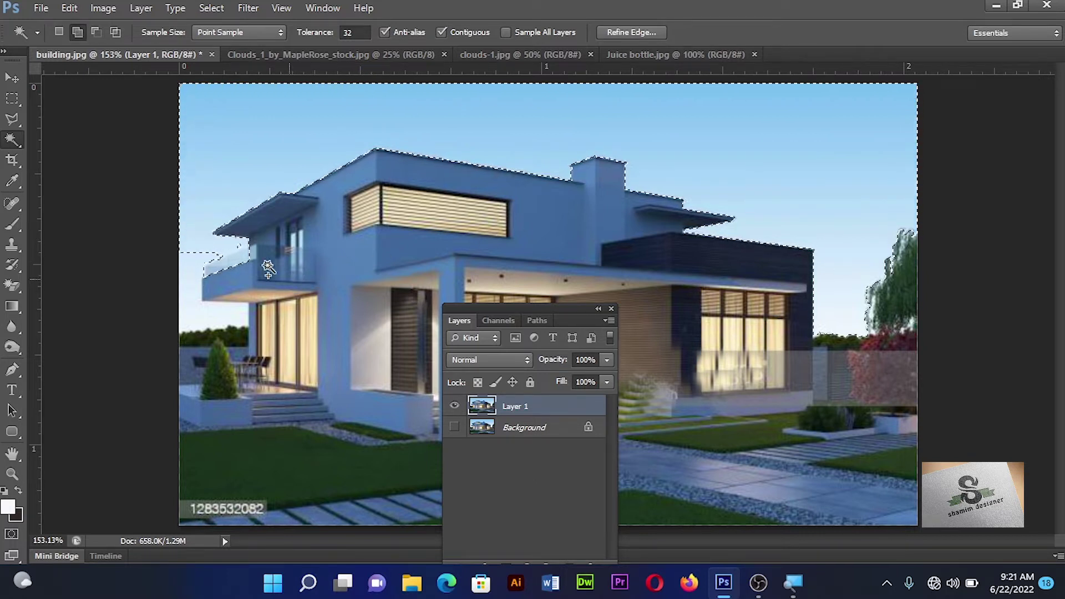
left_click(192, 271, "shift")
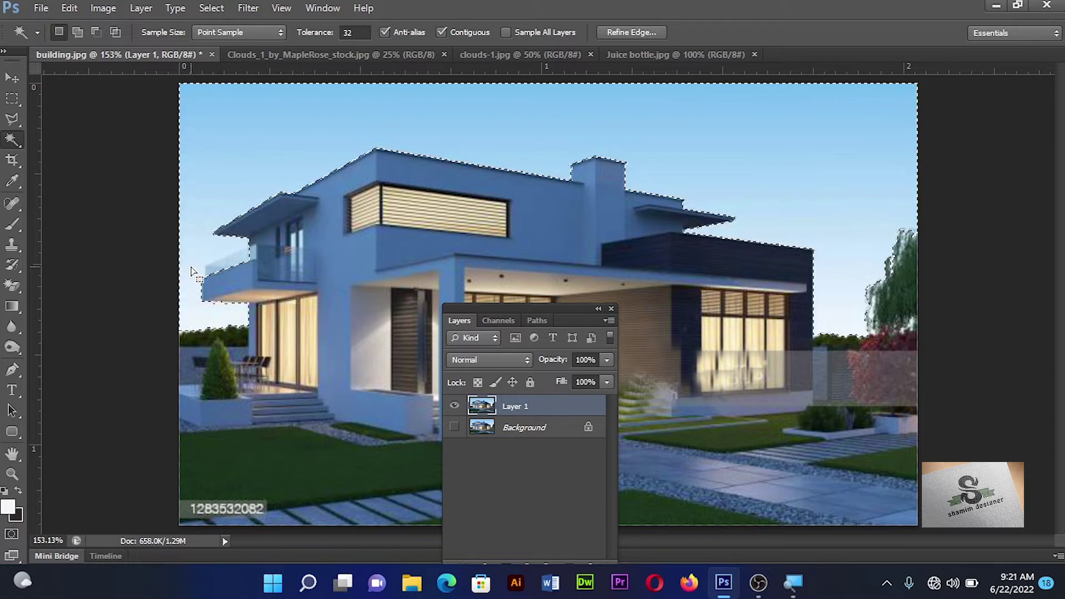
Step: Delete the selected sky from Layer 1 and clear the selection
left_click(12, 78)
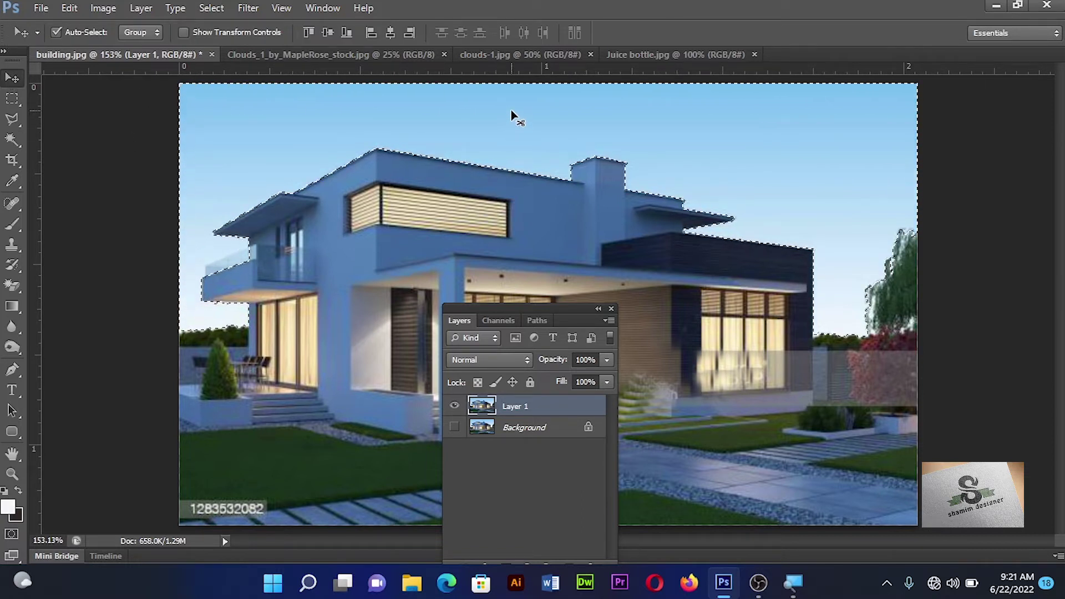
key("Delete")
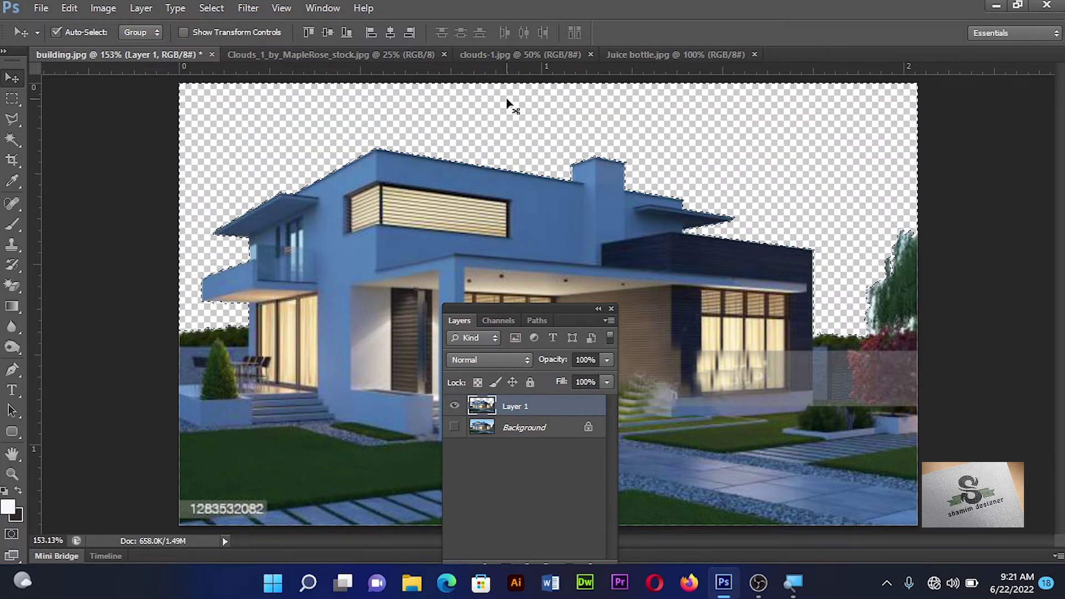
key("ctrl+d")
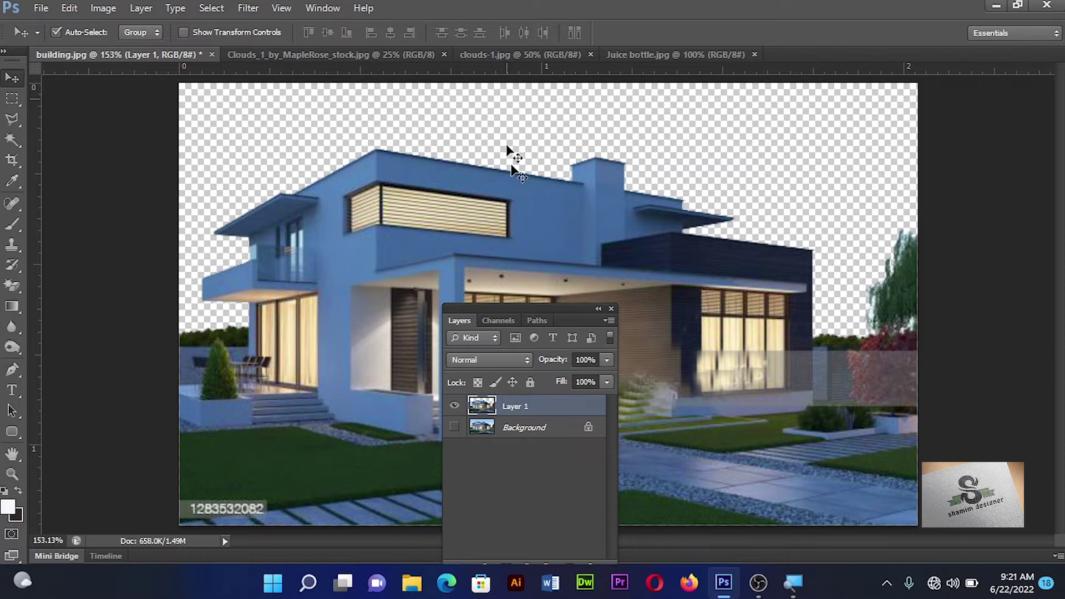
left_click(455, 427)
Step: Drag the cloud photo into building.jpg as a new Layer 2
left_click(455, 427)
left_click(387, 55)
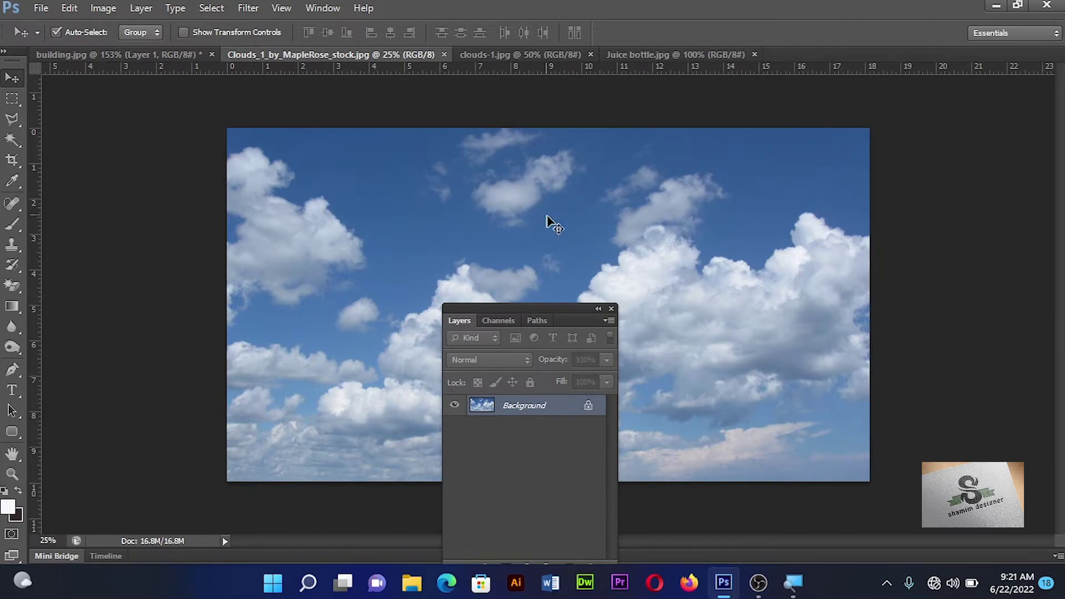
mouse_move(560, 242)
left_mouse_down()
mouse_move(229, 115)
mouse_move(366, 157)
left_mouse_up()
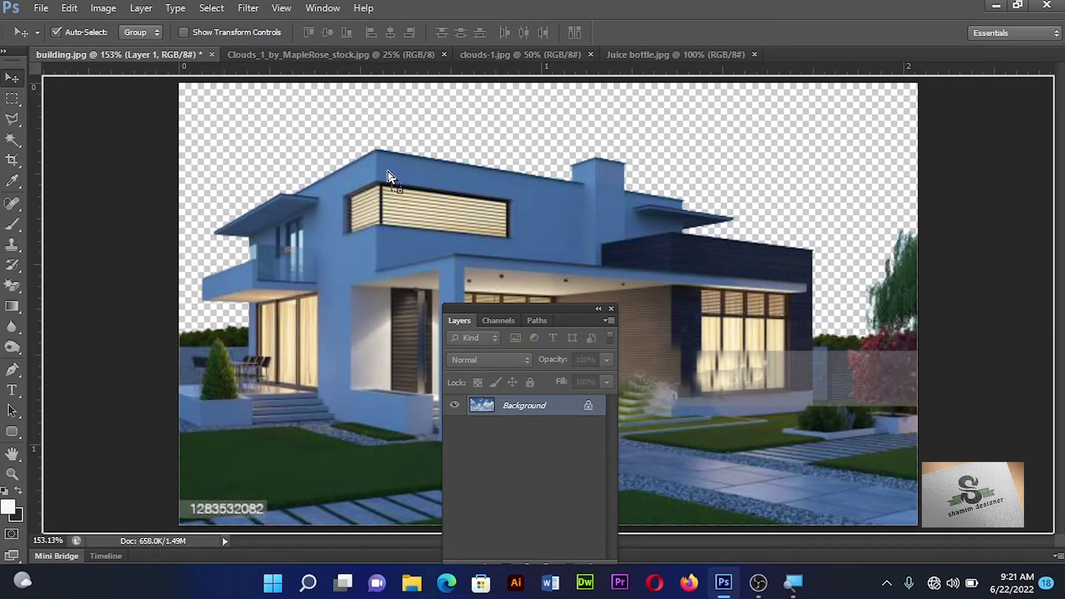
left_click_drag(388, 176, 387, 177)
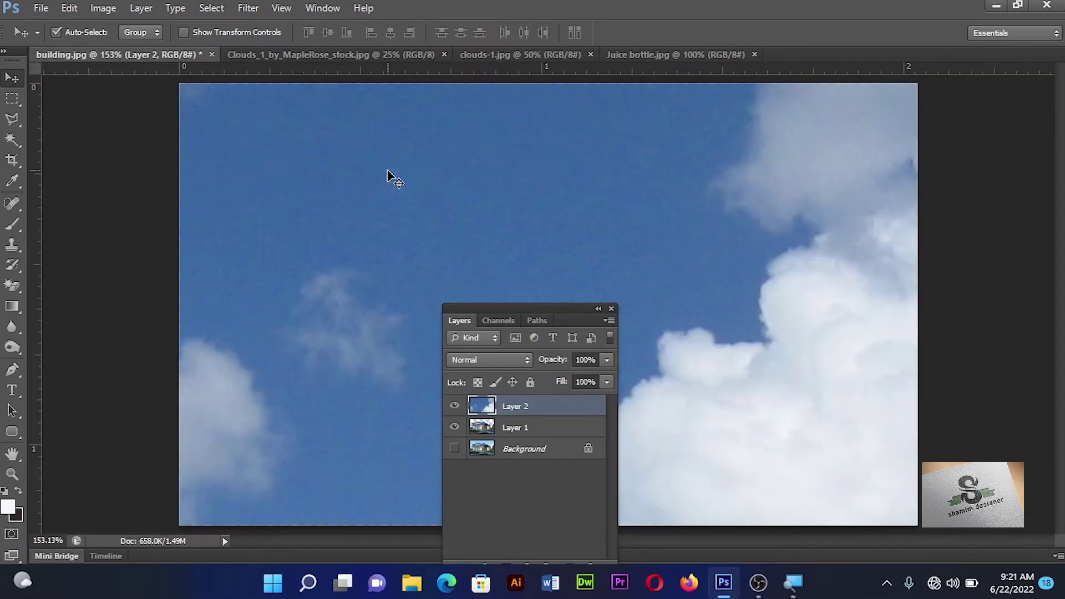
Step: Collapse the Layers panel aside, zoom out, and start a free transform on the clouds
left_click(598, 309)
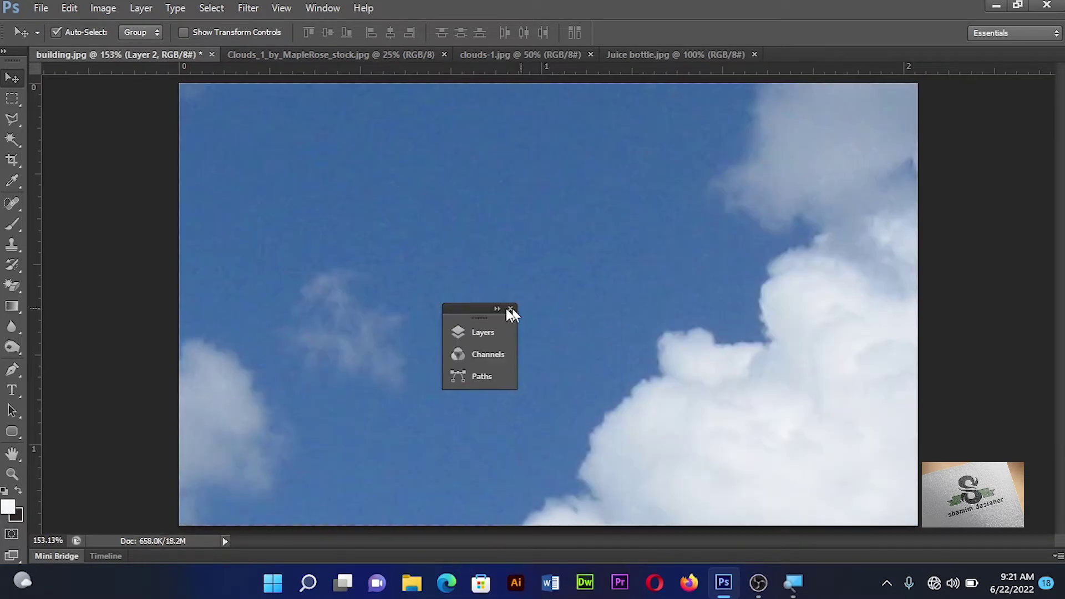
left_click_drag(475, 309, 971, 238)
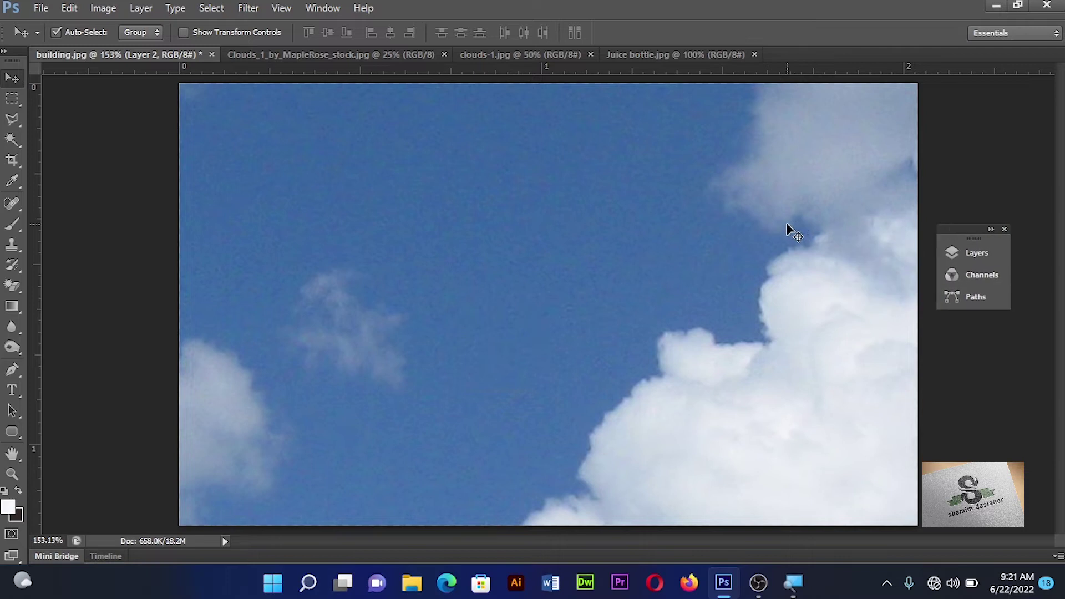
key("ctrl+1")
key("ctrl+minus")
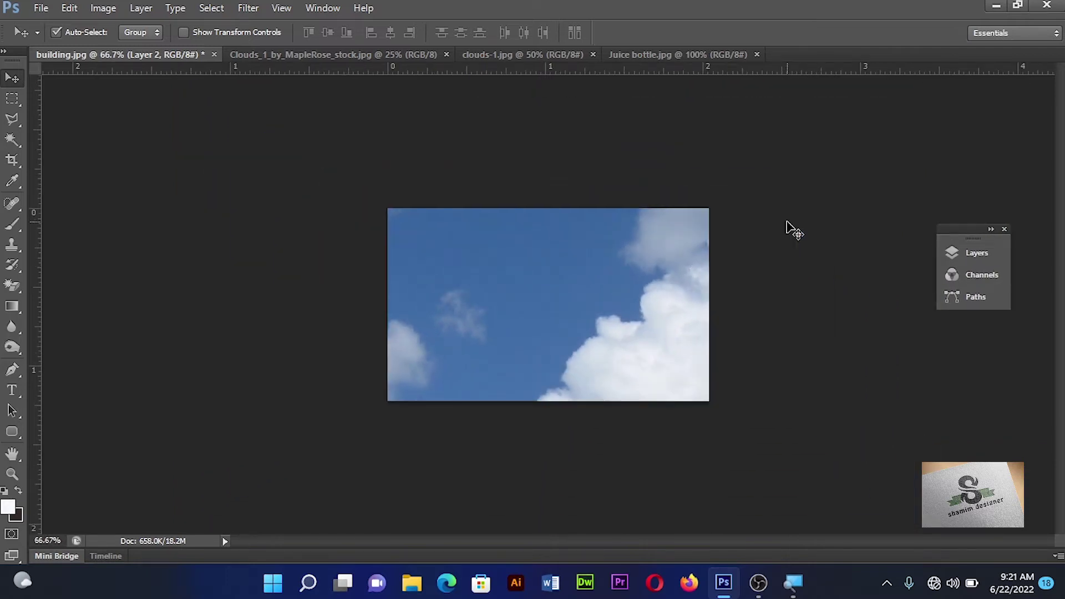
key("ctrl+t")
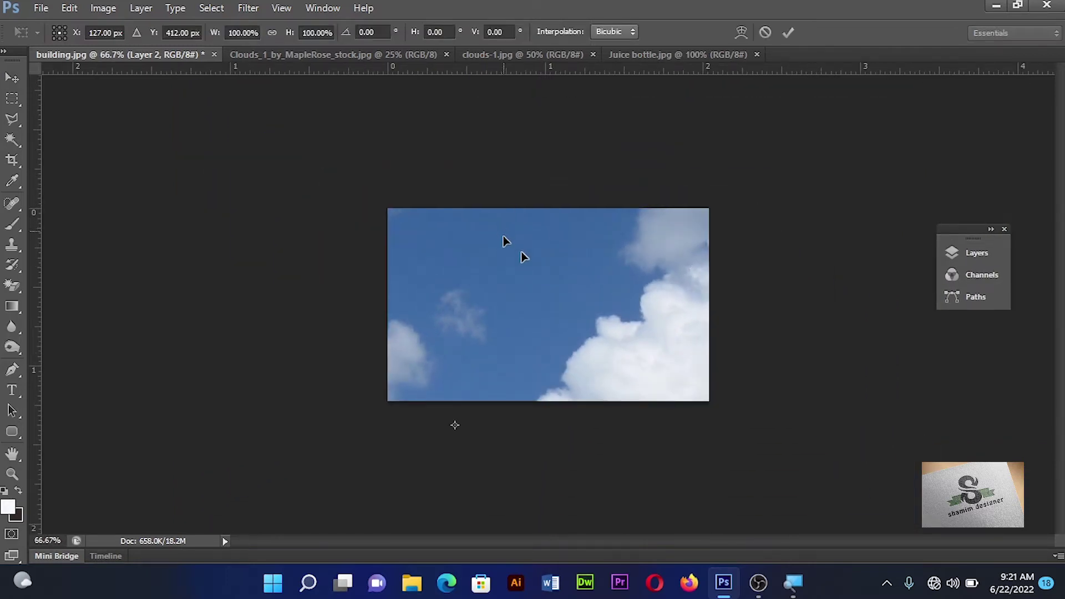
Step: Scale the cloud layer to 50% width and 50% height
left_click_drag(505, 242, 592, 302)
left_click_drag(533, 267, 575, 302)
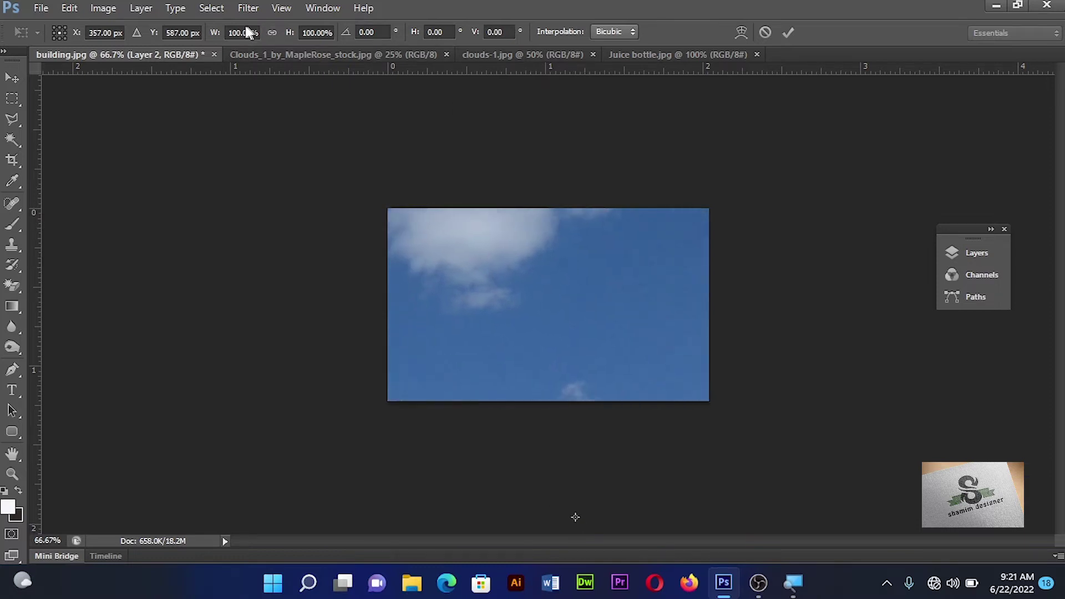
left_click_drag(257, 33, 249, 33)
type("5")
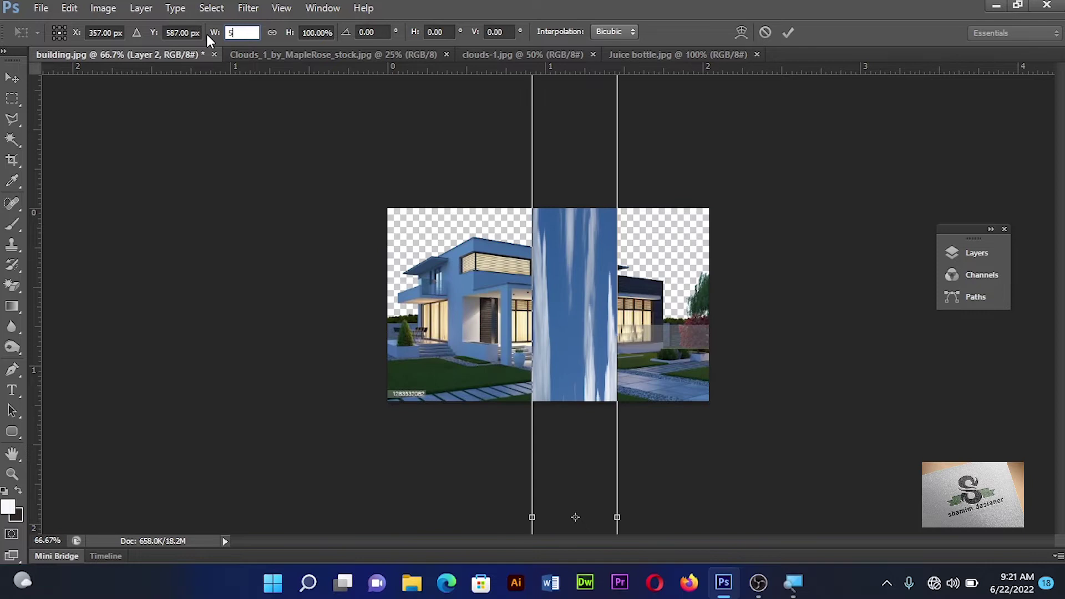
type("0")
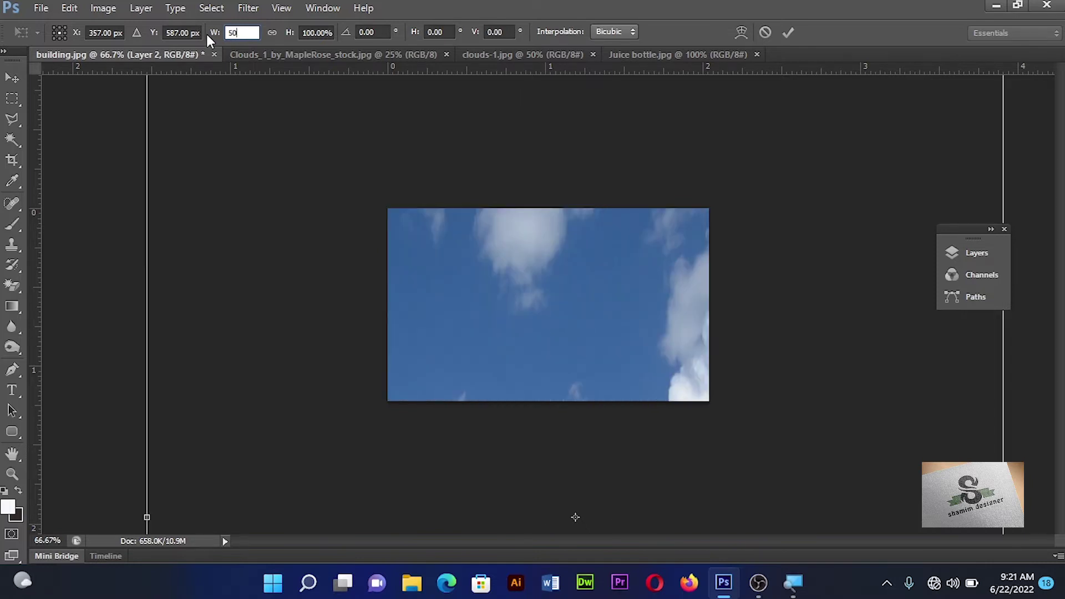
key("Return")
left_click(335, 33)
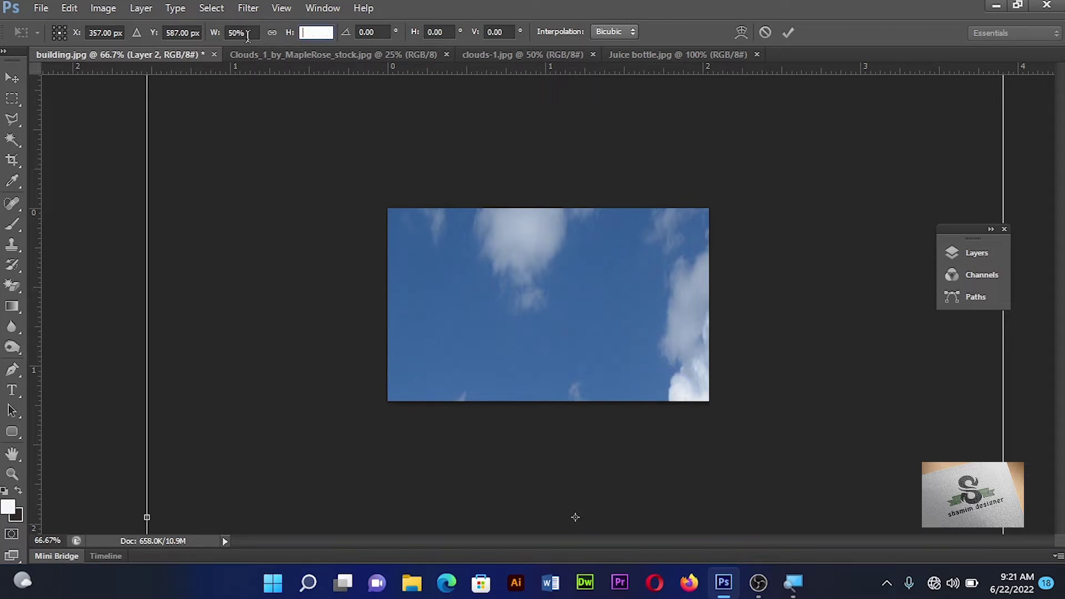
type("50")
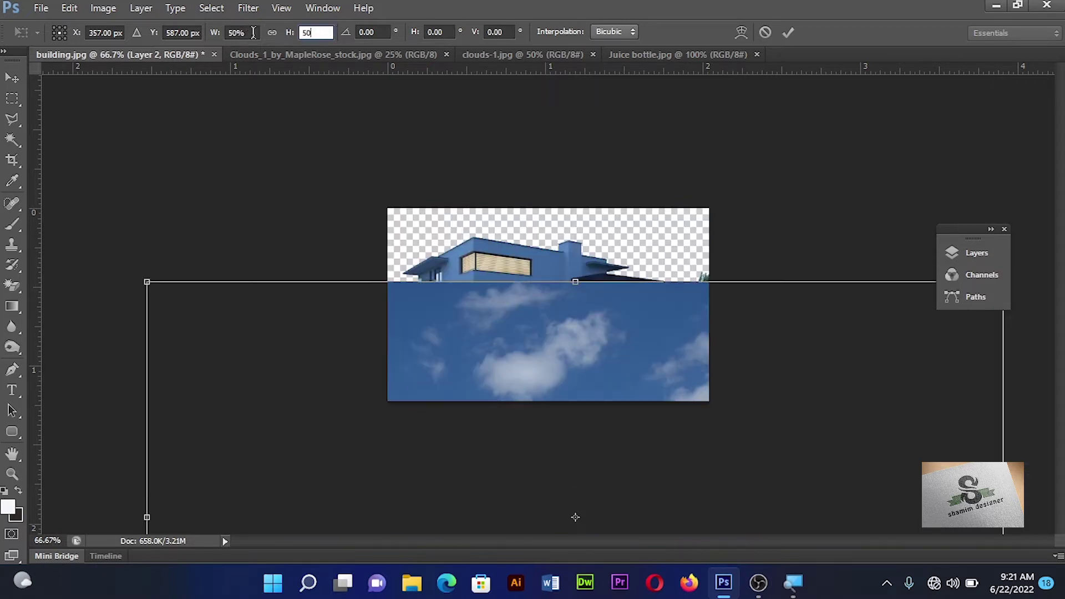
key("Return")
Step: Fit the clouds across the canvas width above the lawn and commit the transform
left_click_drag(518, 347, 470, 224)
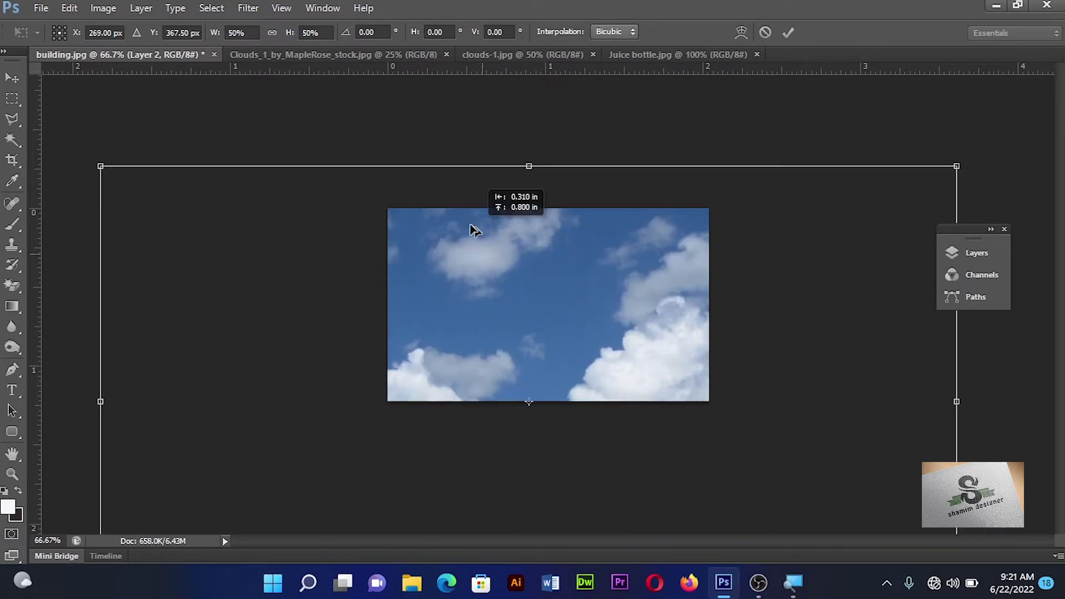
mouse_move(161, 186)
left_mouse_down()
mouse_move(549, 399)
mouse_move(395, 179)
mouse_move(406, 213)
mouse_move(388, 210)
left_mouse_up()
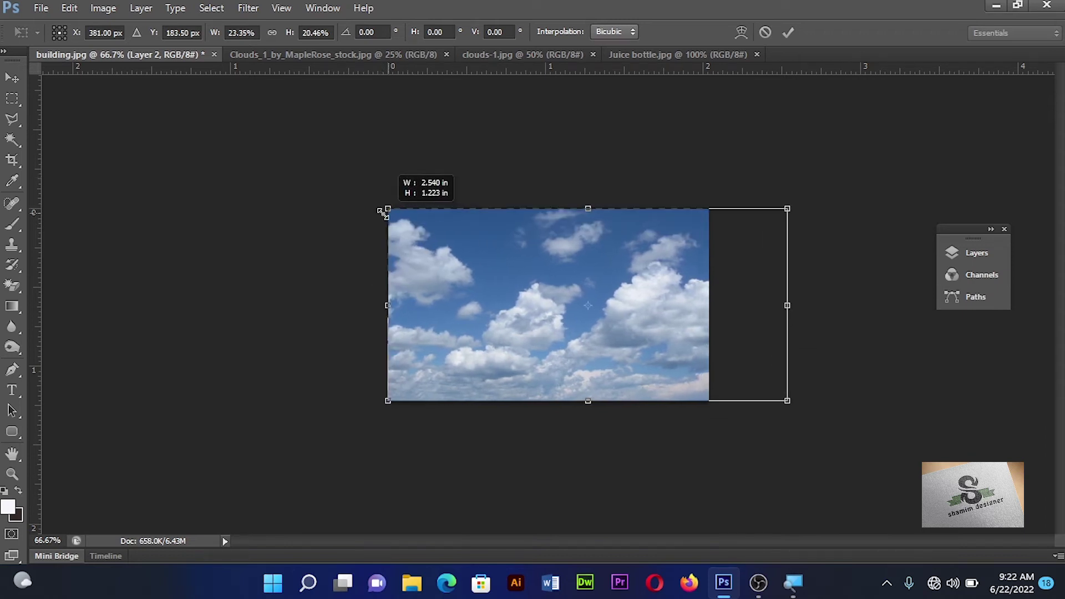
left_click_drag(785, 305, 708, 304)
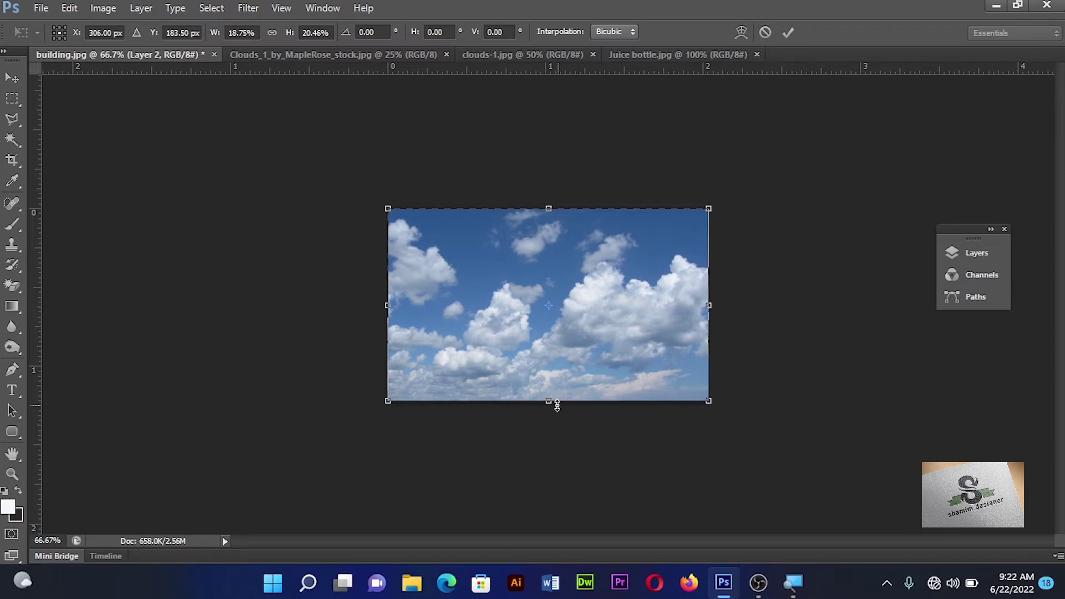
left_click_drag(548, 401, 551, 352)
key("Return")
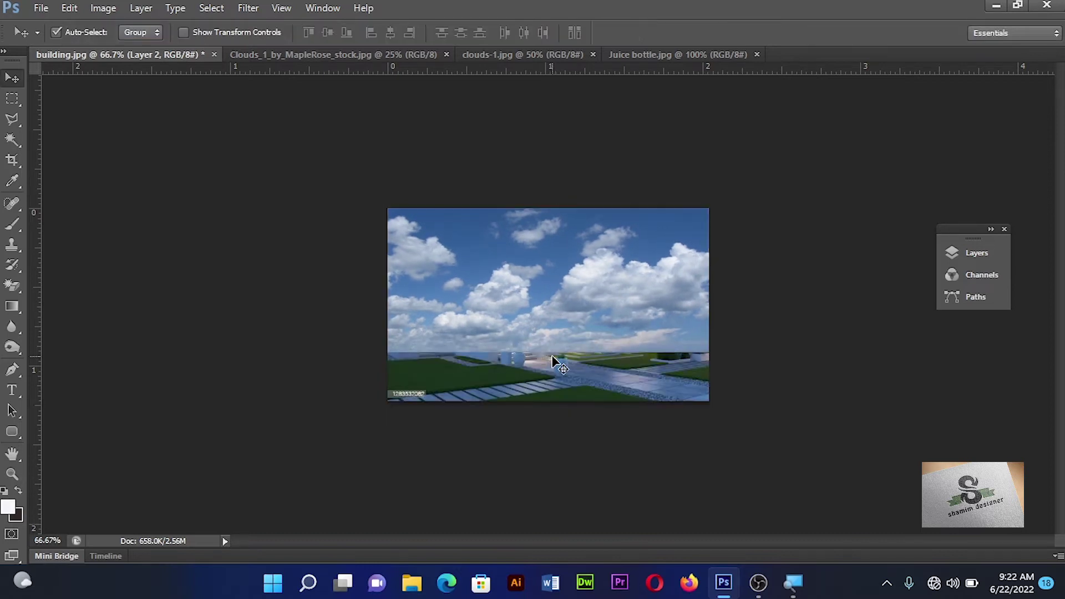
key("ctrl+0")
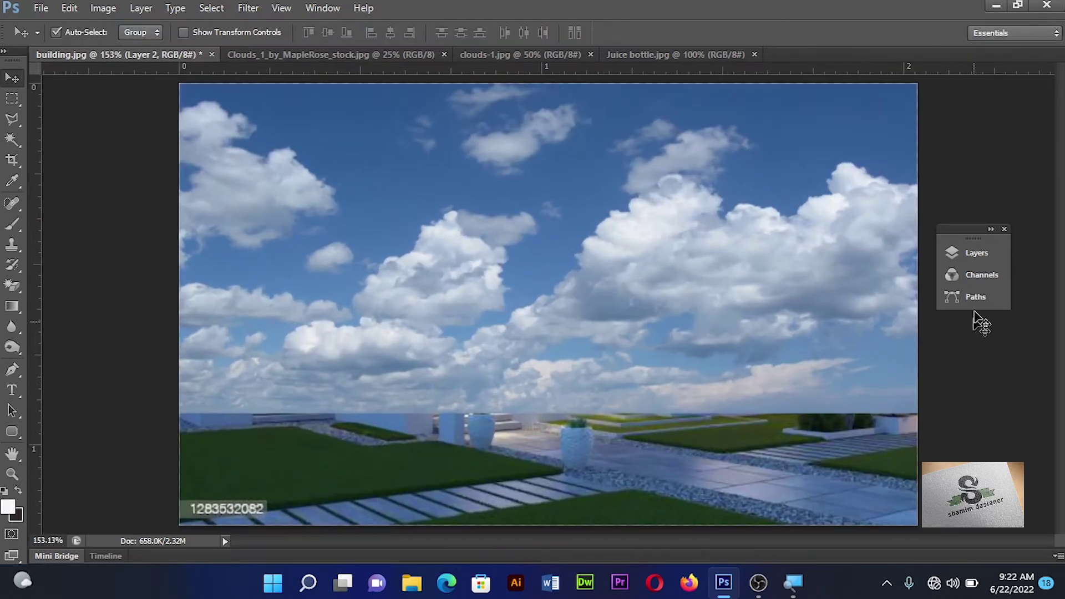
left_click(975, 253)
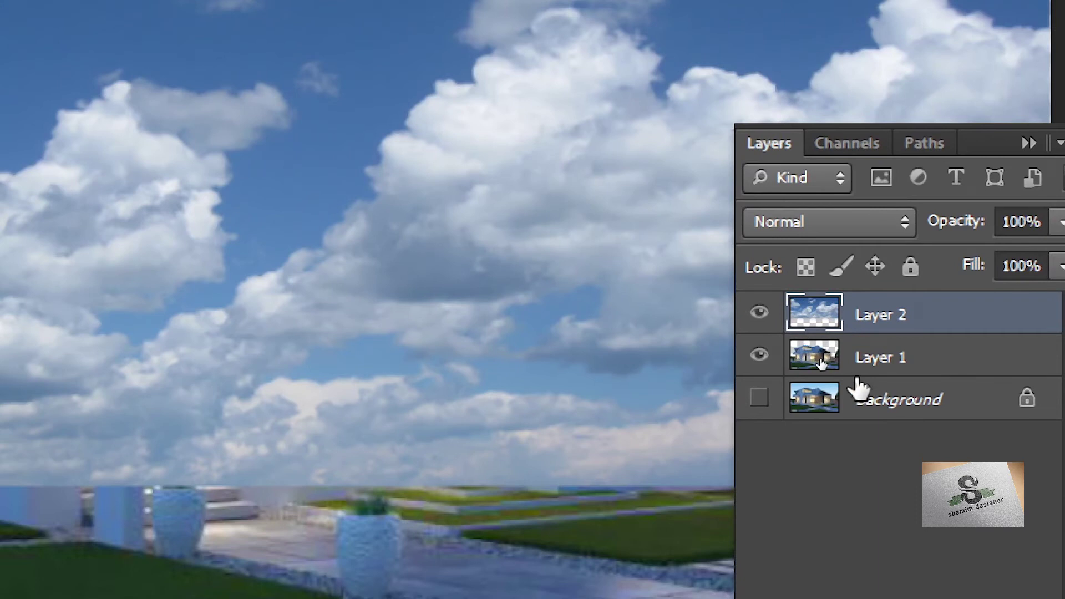
Step: Move Layer 1 above Layer 2 so the house sits in front of the clouds
left_click(861, 358)
left_click_drag(864, 358, 857, 319)
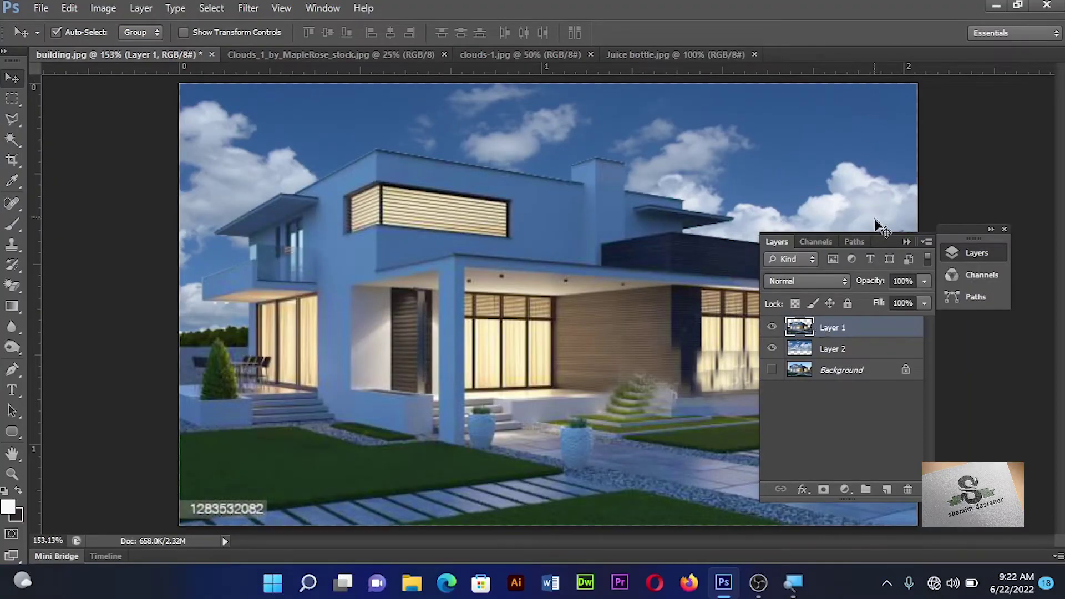
left_click_drag(886, 244, 954, 307)
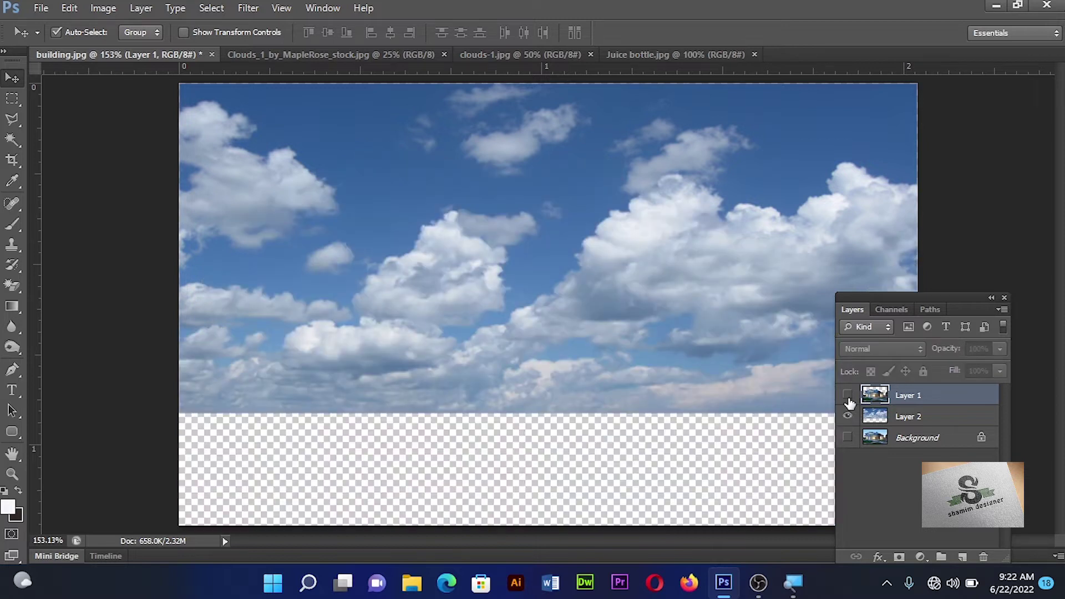
left_click(847, 395)
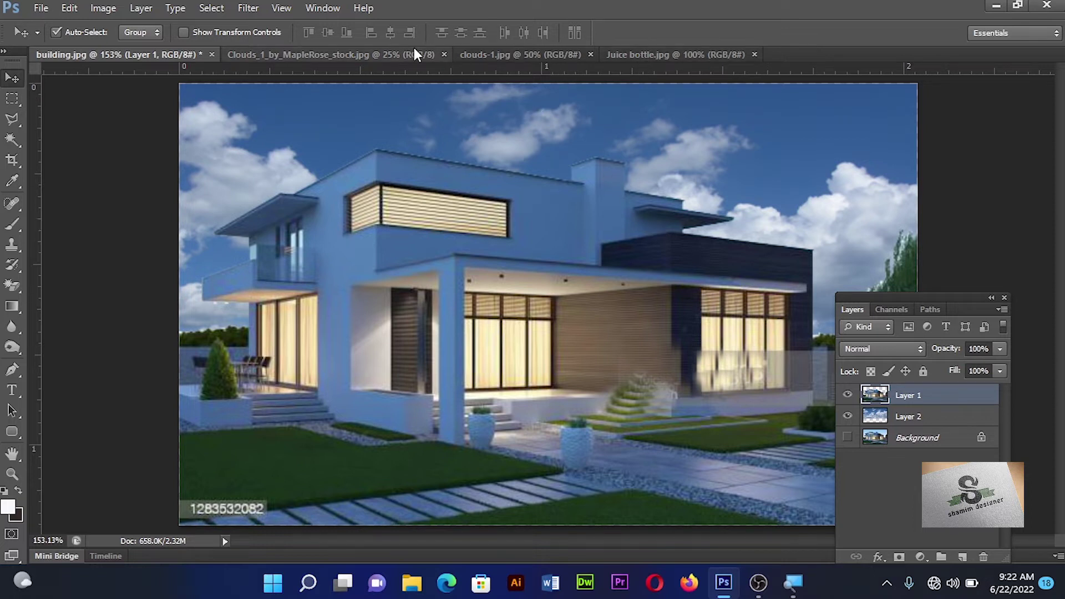
left_click(466, 54)
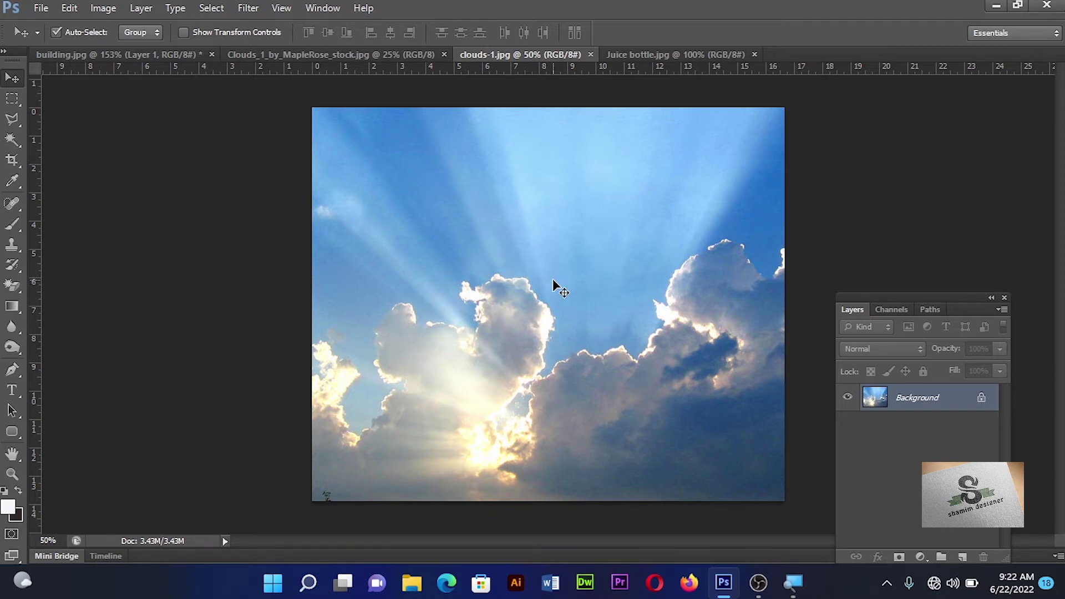
Step: Copy all of clouds-1.jpg and paste it into building.jpg as Layer 3
key("ctrl+a")
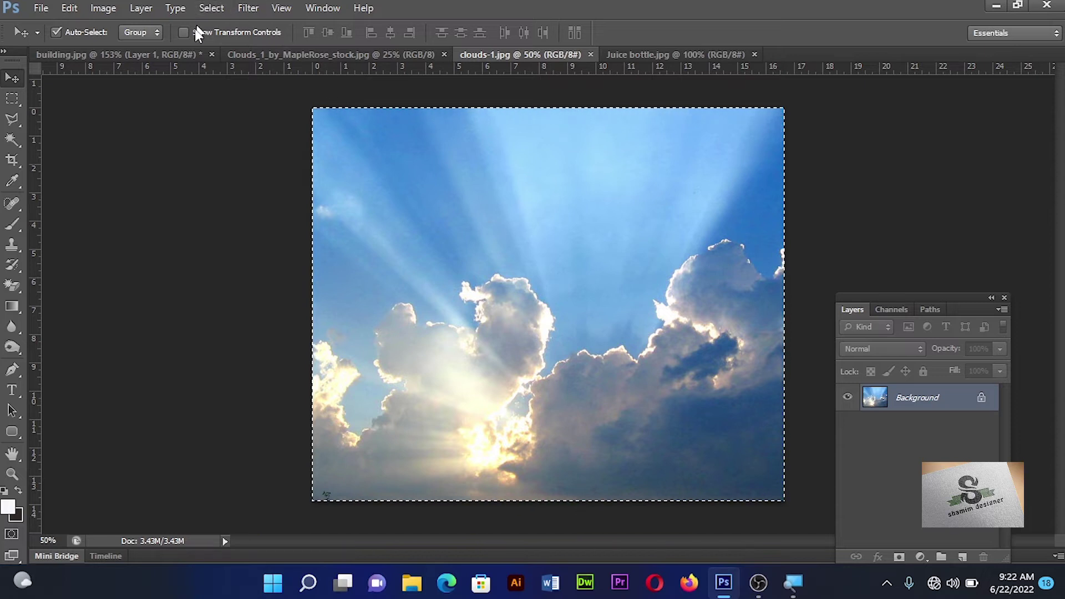
left_click(184, 54)
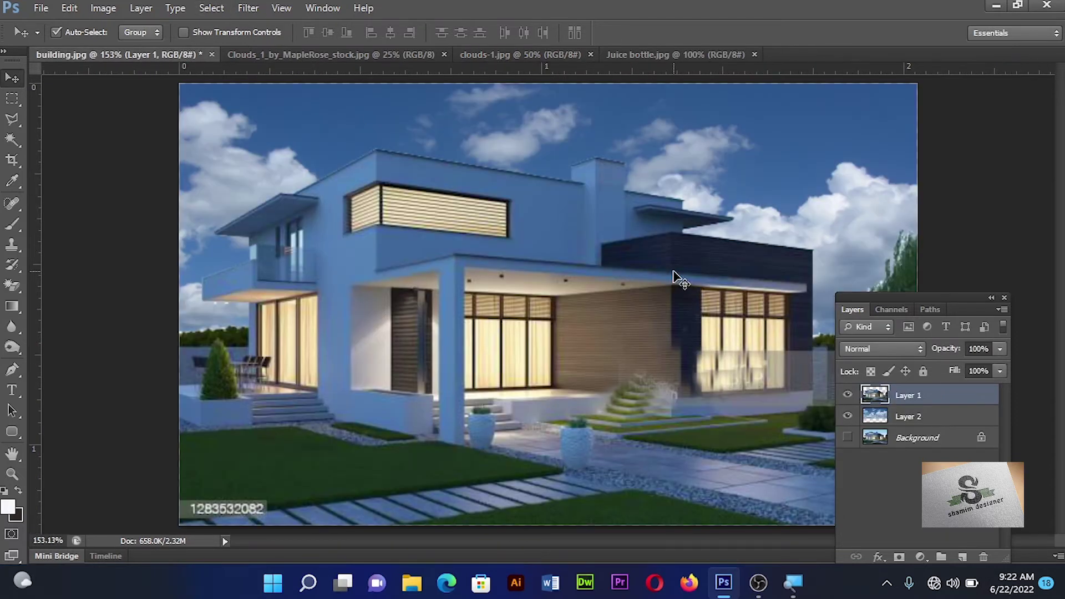
key("ctrl+v")
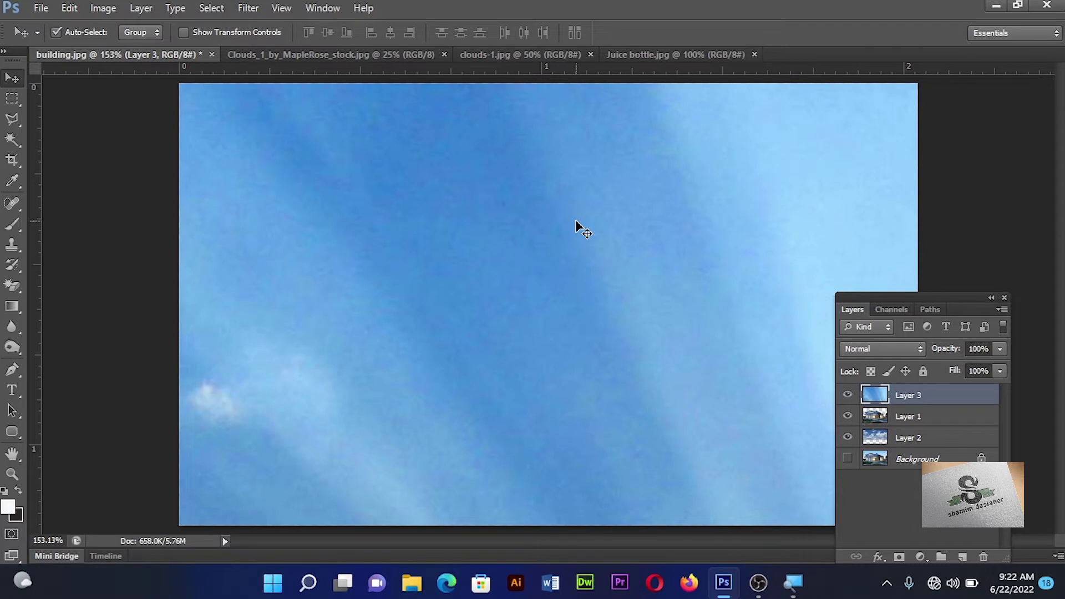
key("ctrl+minus")
key("ctrl+minus")
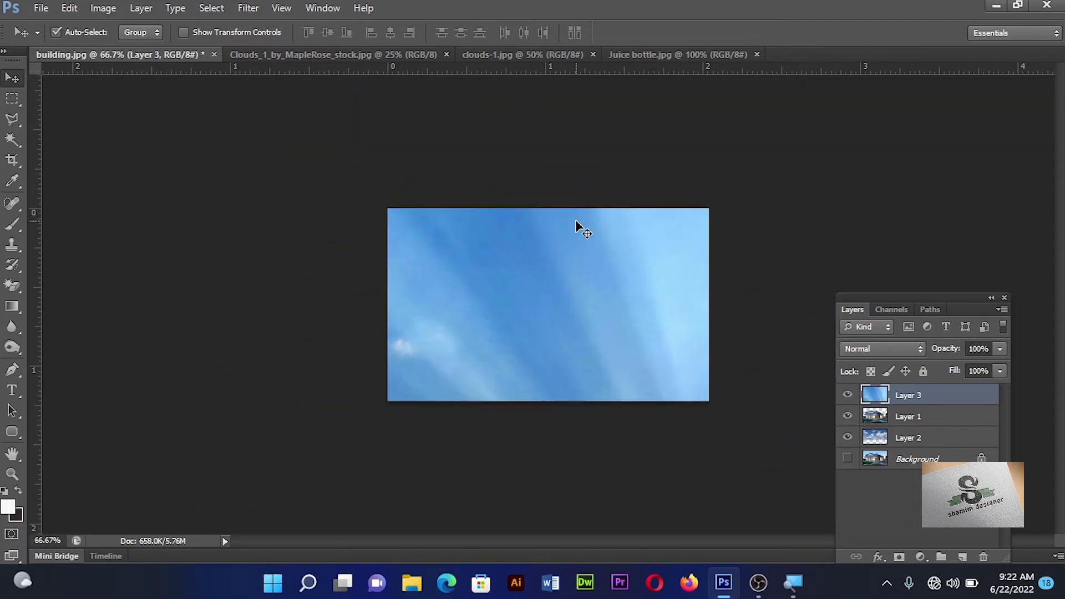
key("ctrl+minus")
Step: Resize Layer 3's sunbeam clouds over the upper image, then place Layer 1 above it
key("ctrl+t")
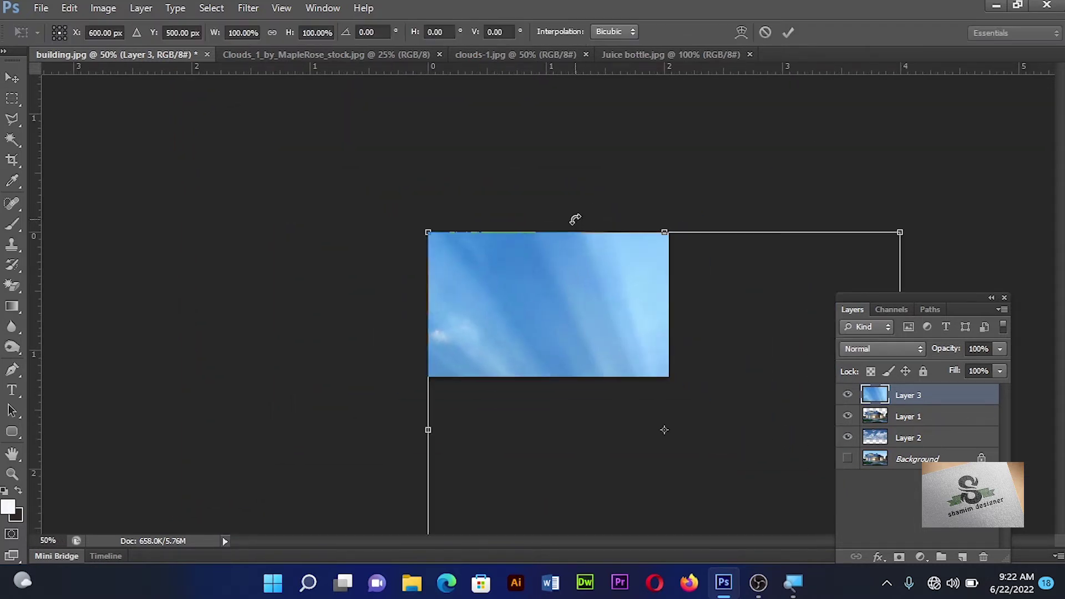
left_click_drag(899, 232, 677, 443)
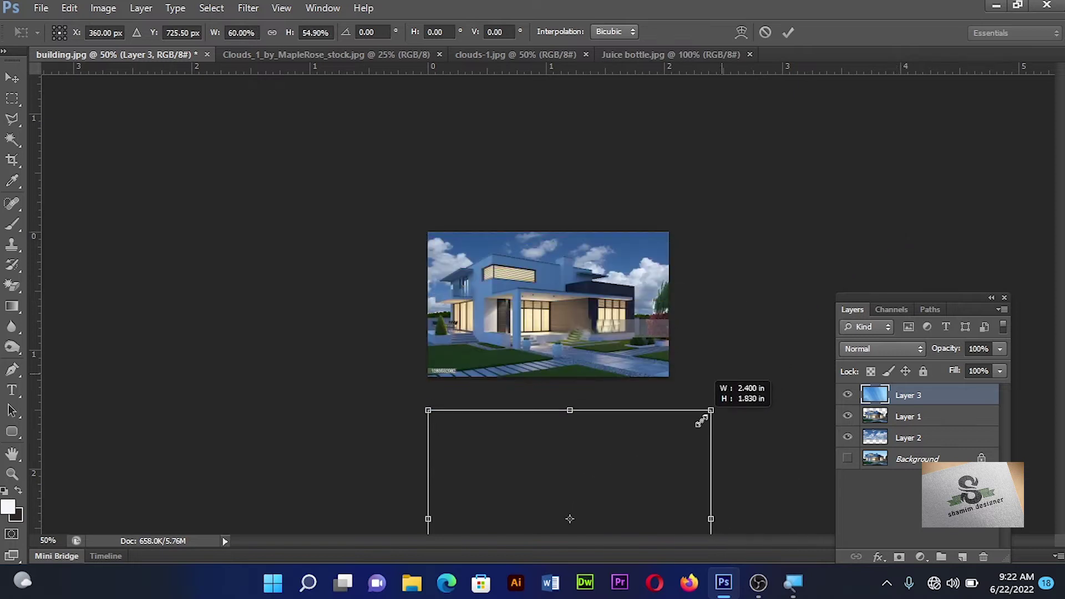
left_click_drag(639, 489, 635, 230)
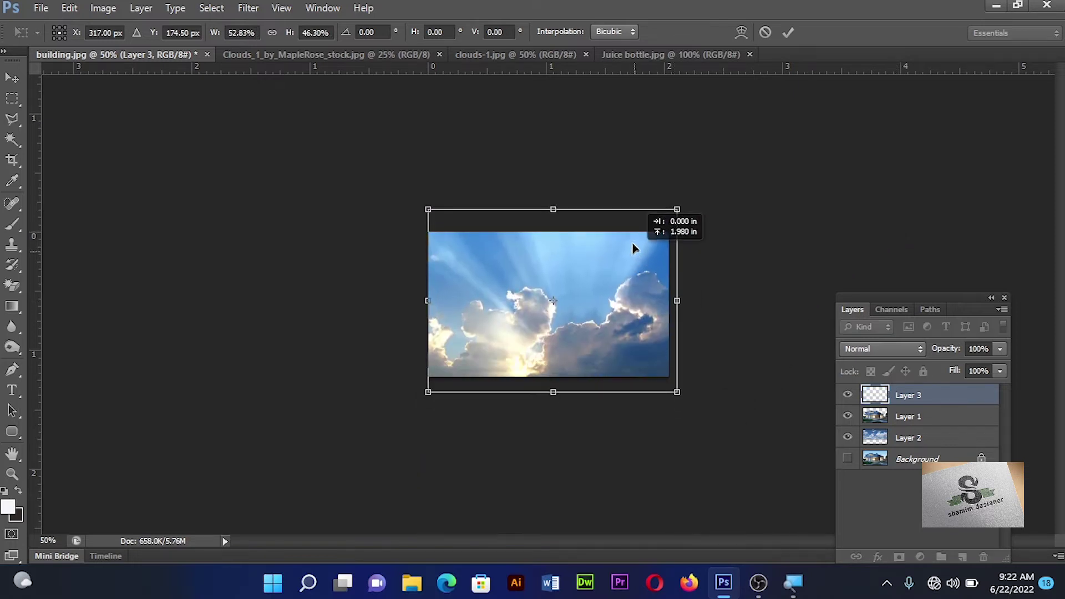
left_click_drag(635, 230, 631, 188)
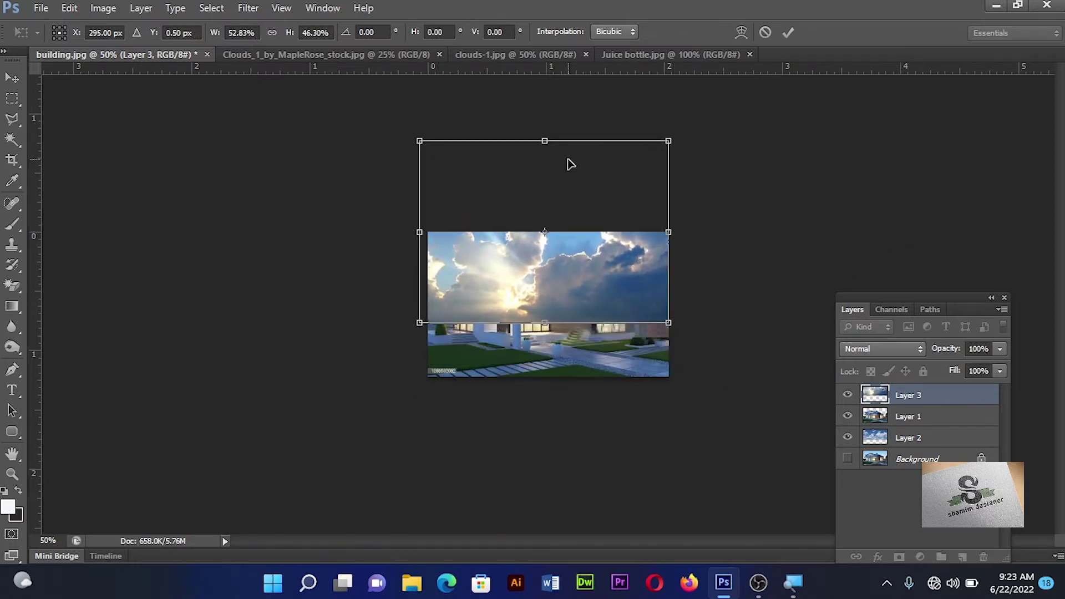
left_click_drag(544, 140, 543, 179)
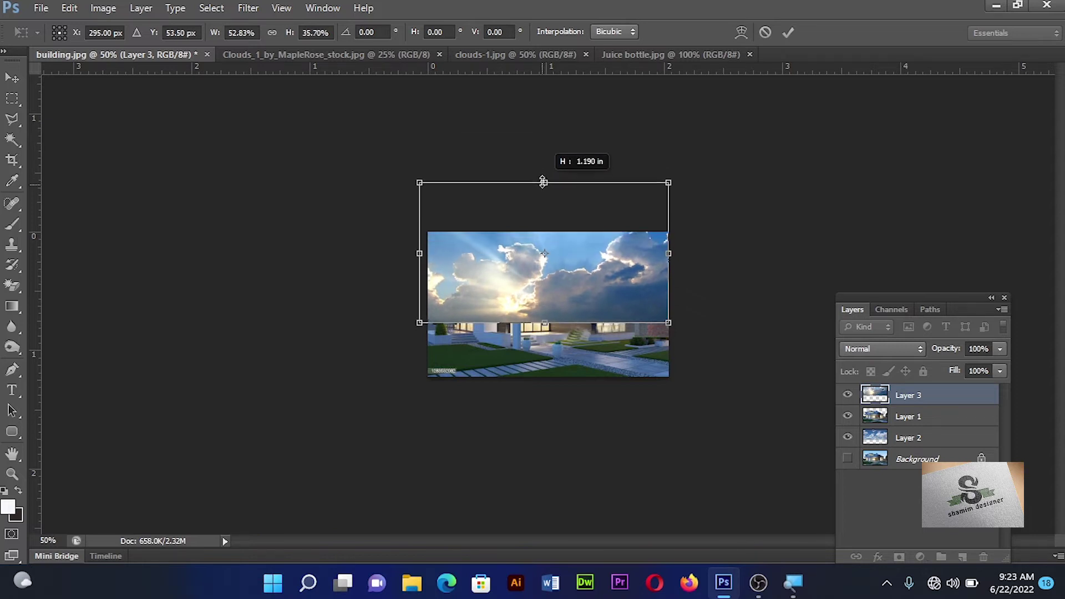
key("Return")
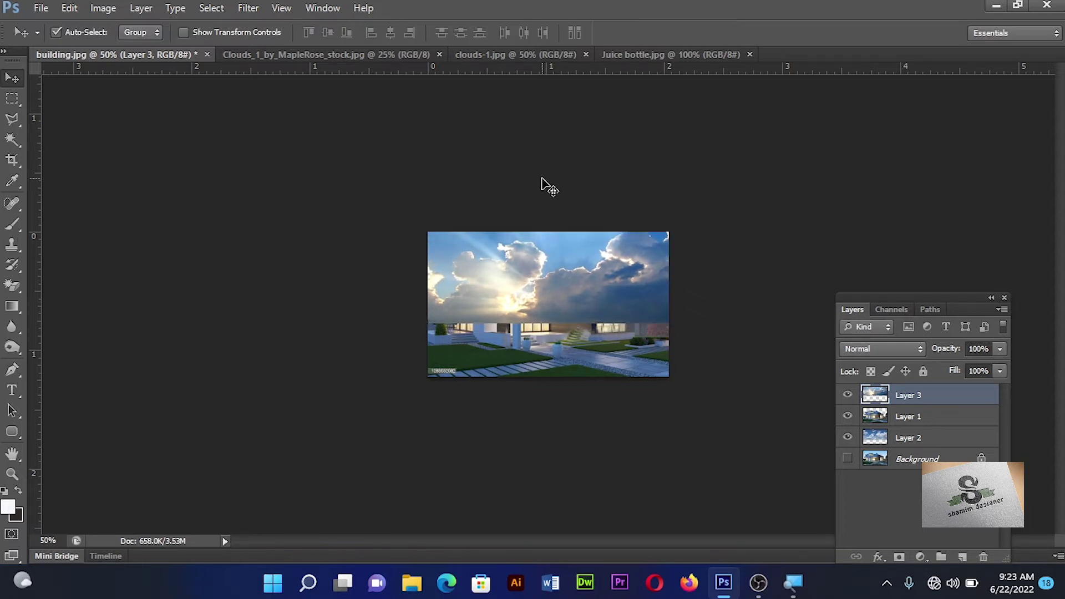
key("ctrl+0")
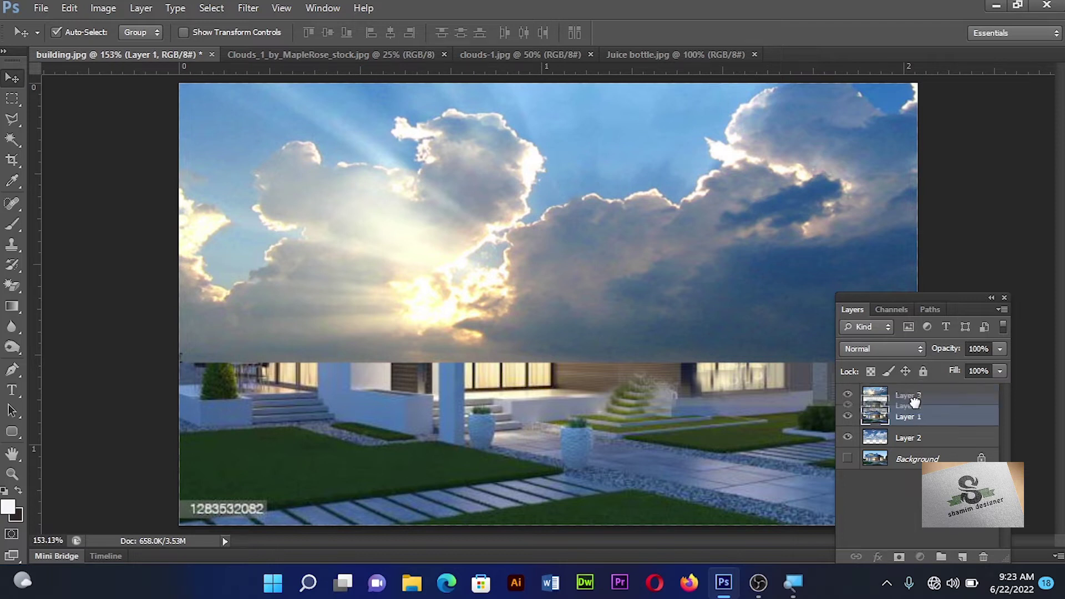
left_click_drag(915, 418, 913, 395)
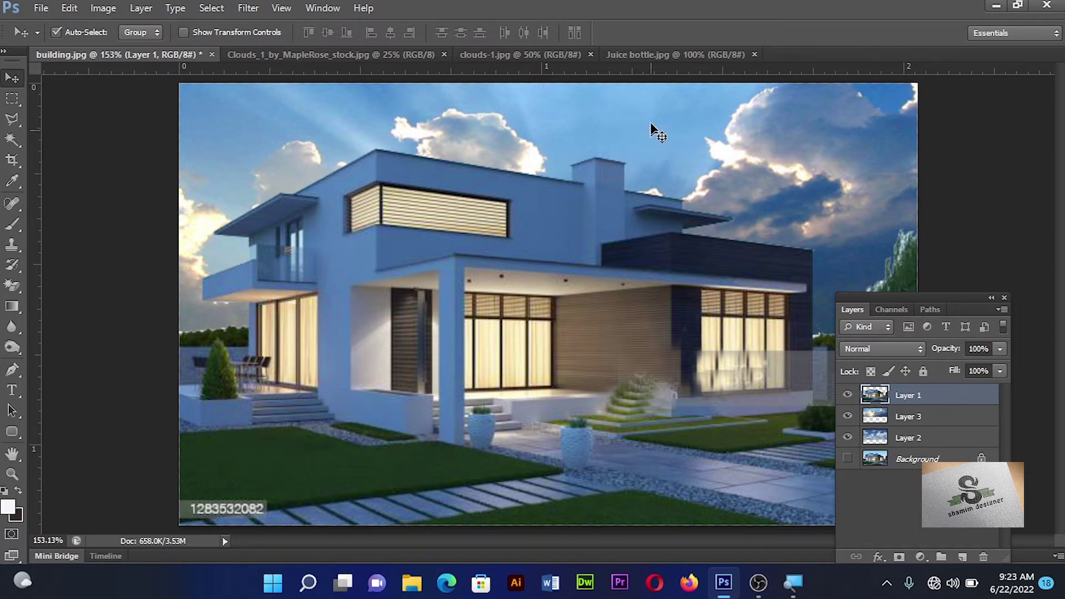
Step: Duplicate the Juice bottle photo and magic-wand select its white background
left_click(655, 56)
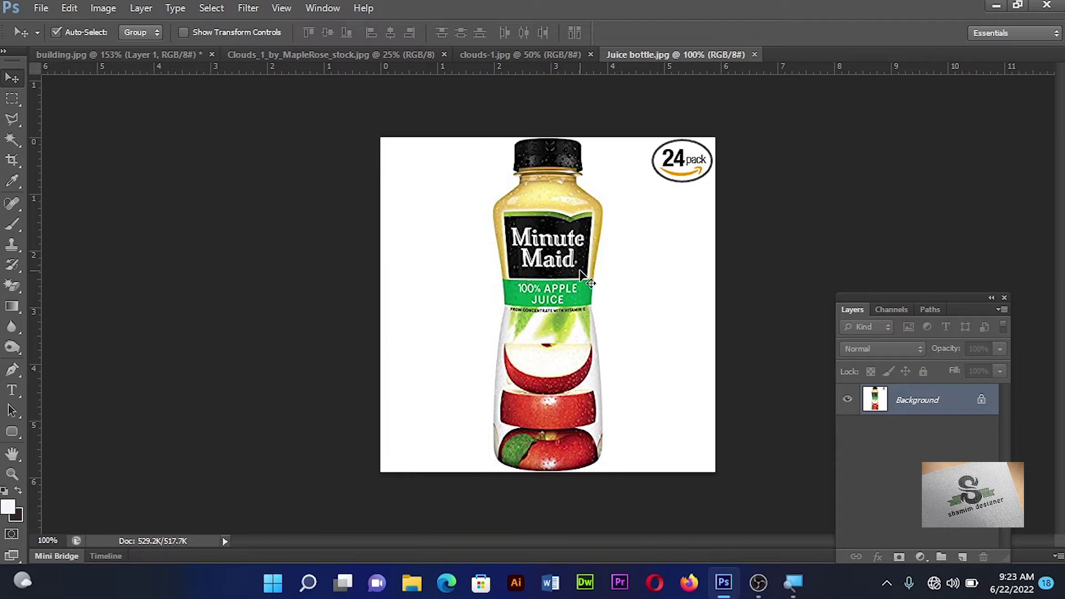
key("ctrl+j")
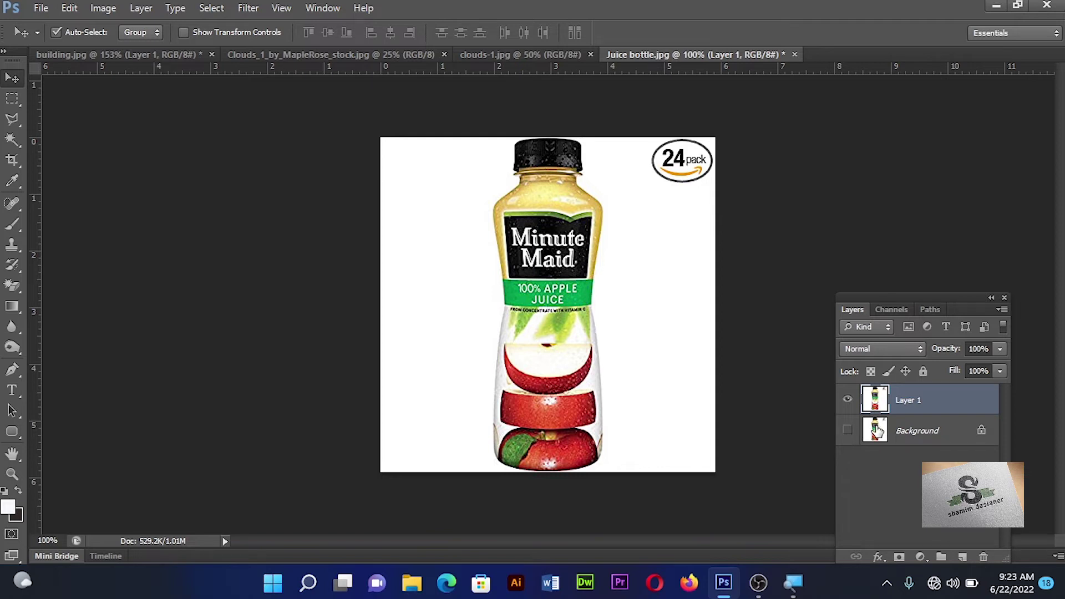
left_click(12, 140)
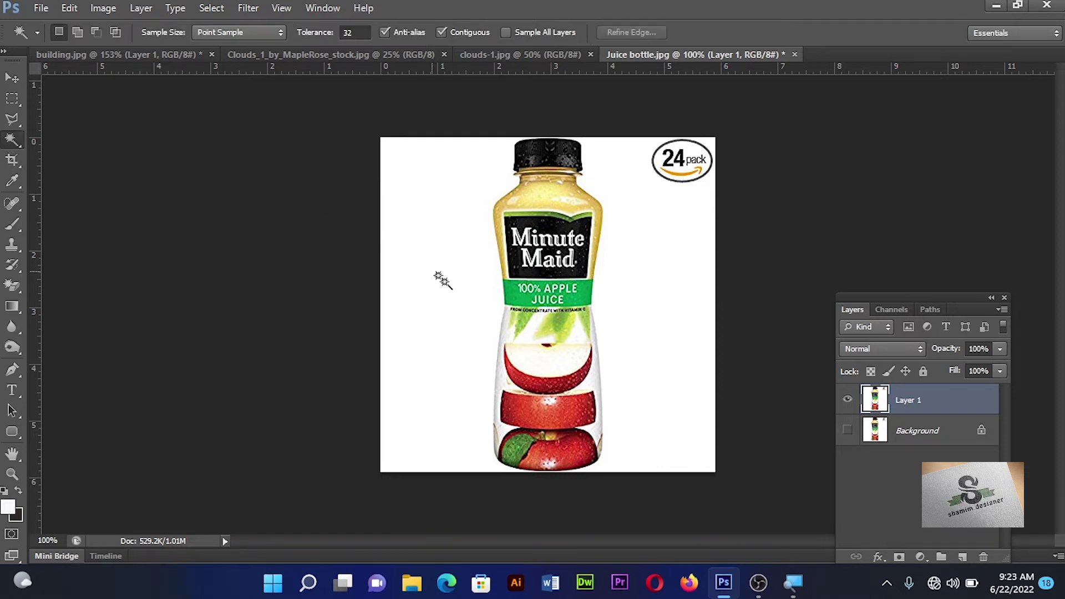
left_click(627, 309)
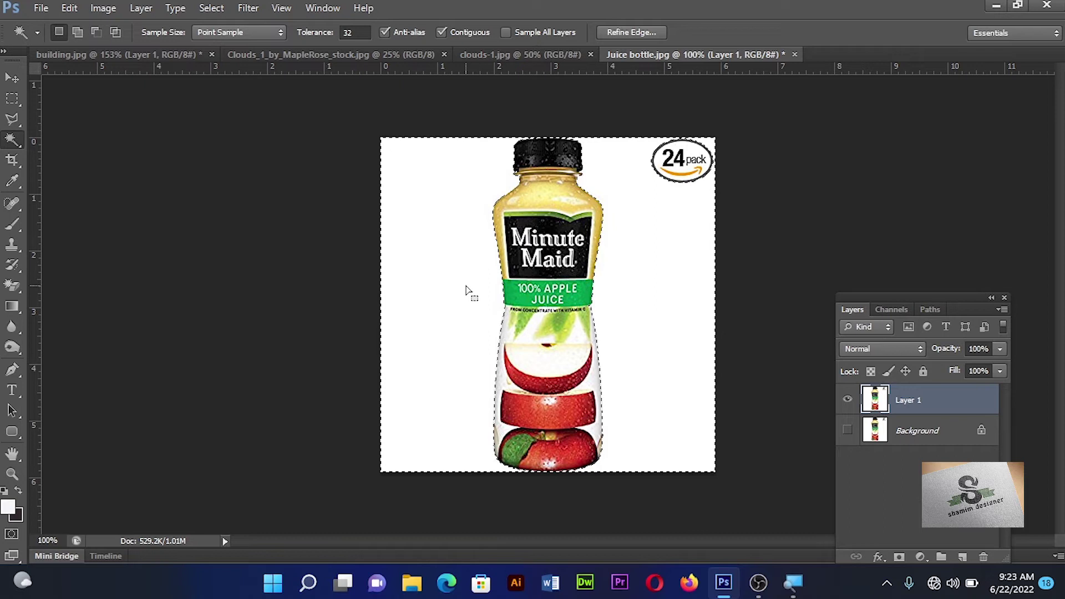
Step: Delete the white background from the bottle layer and deselect
key("Delete")
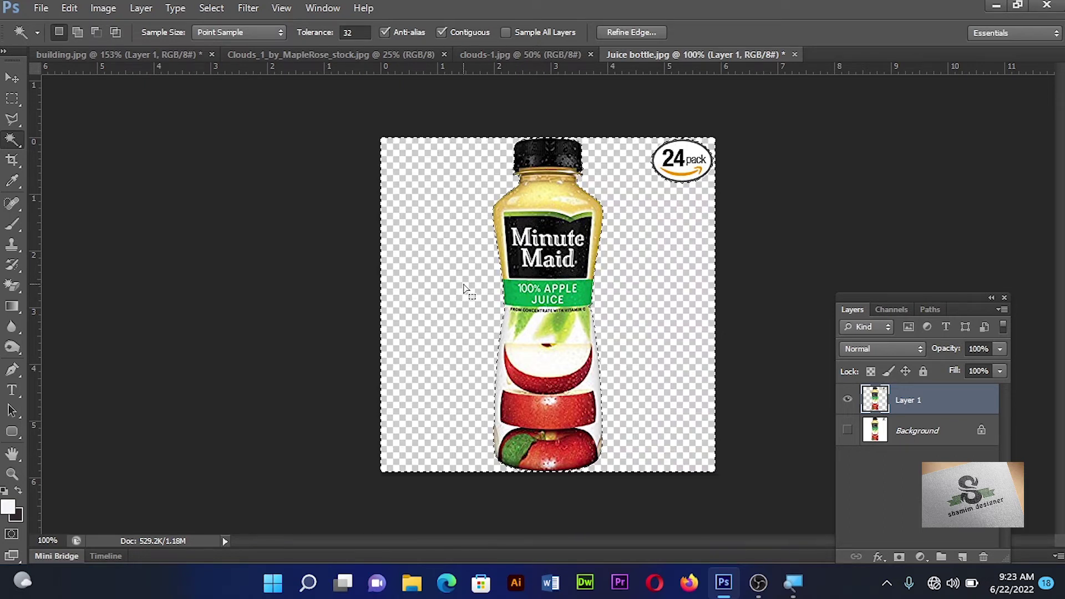
key("ctrl+d")
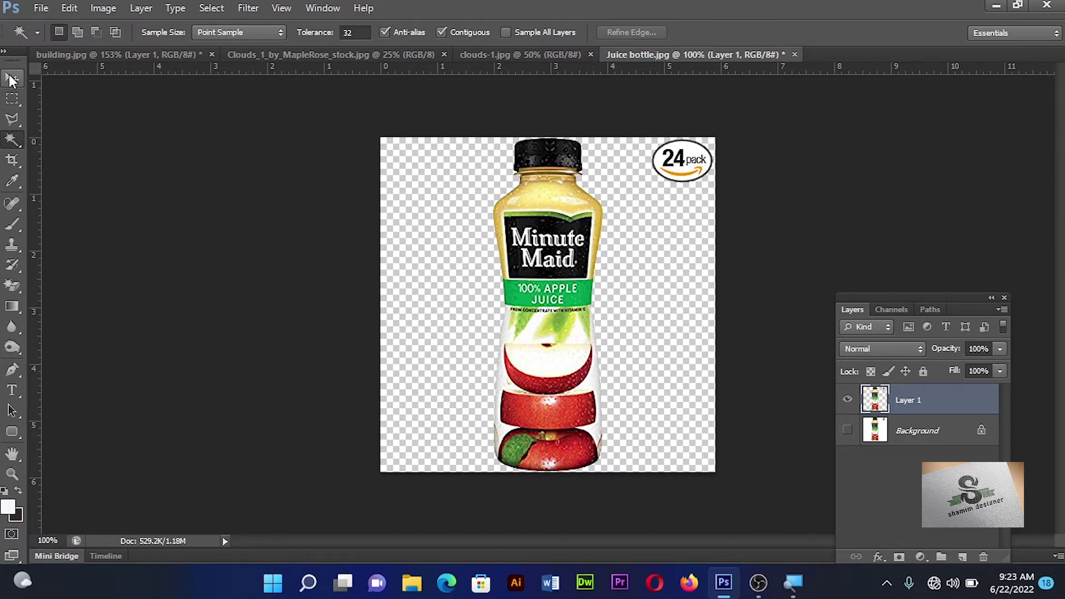
left_click(11, 80)
left_click(41, 9)
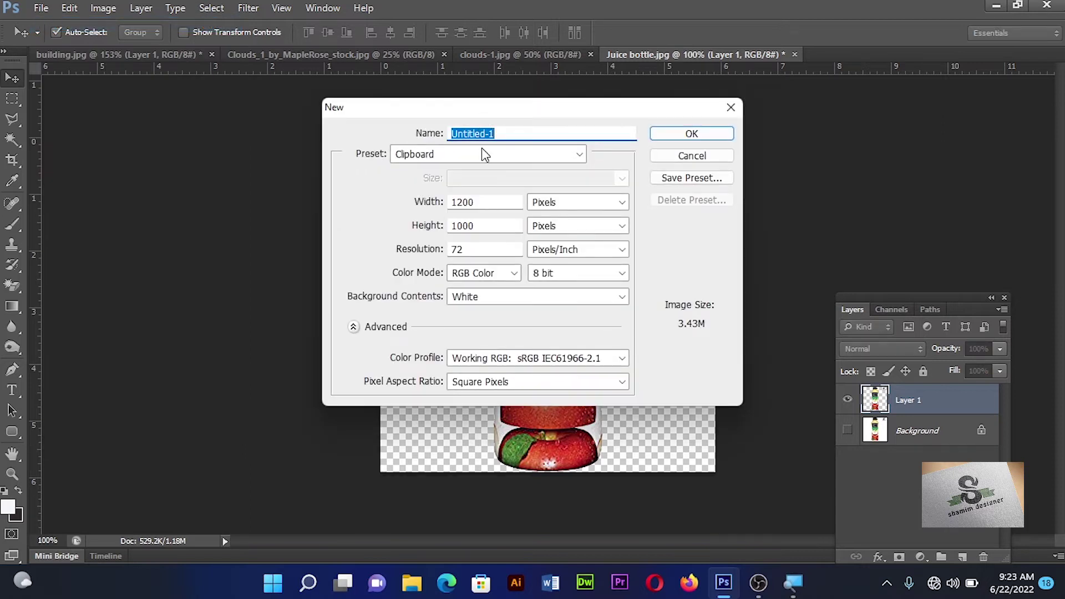
Step: Create a U.S. Paper Letter document named 'poster' and drag the cut-out bottle into it
left_click(579, 155)
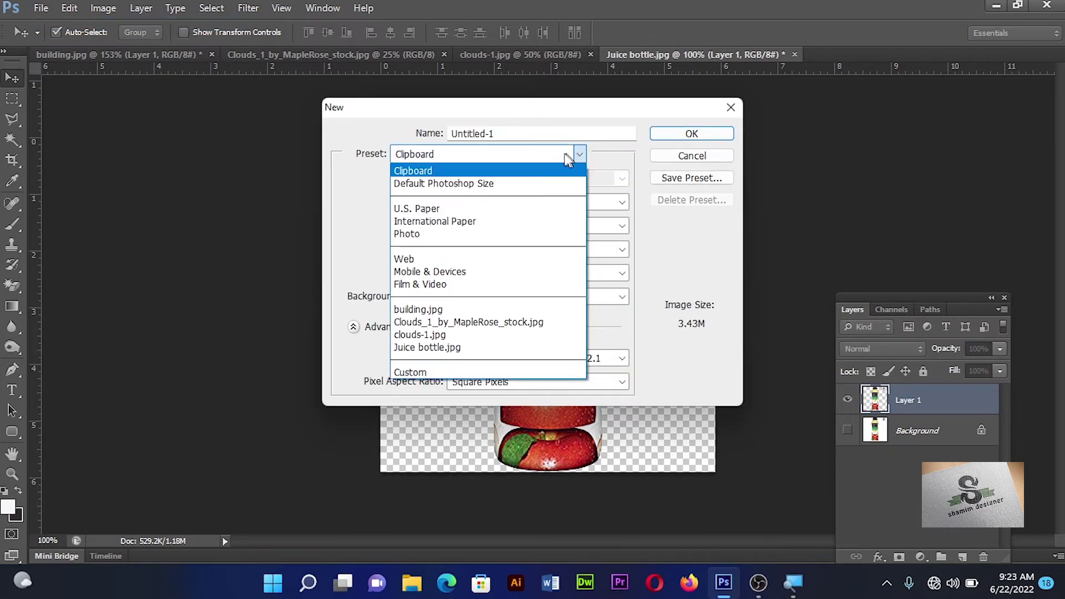
left_click(466, 209)
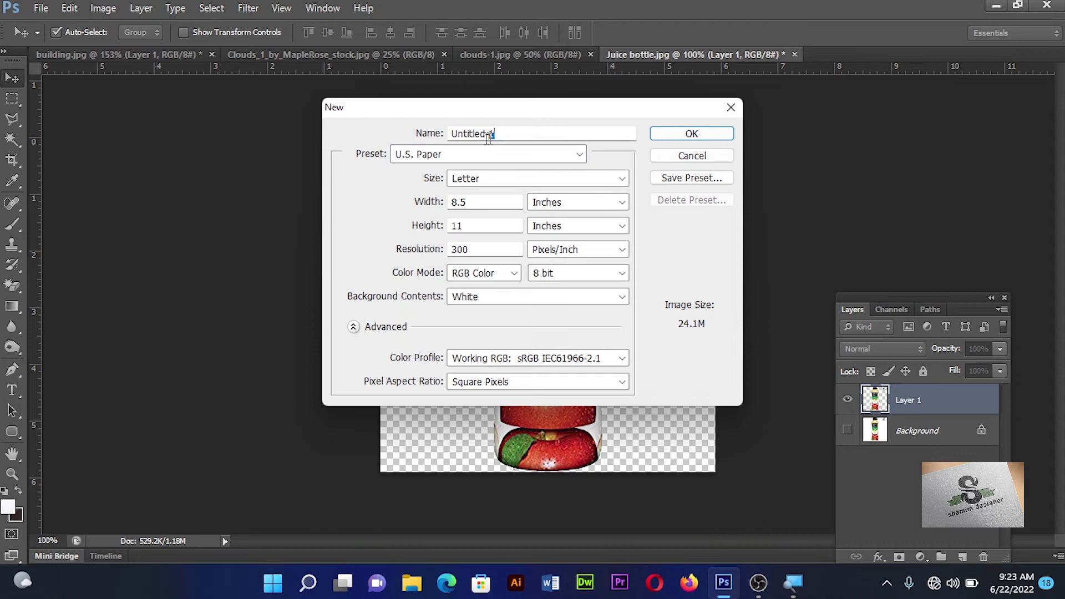
type("poster")
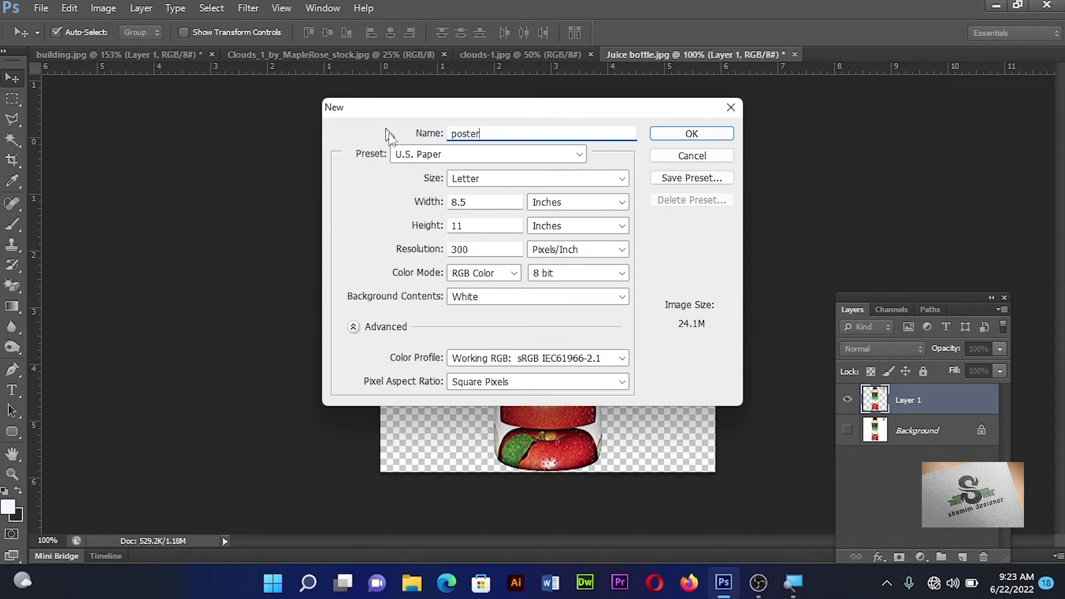
left_click(720, 135)
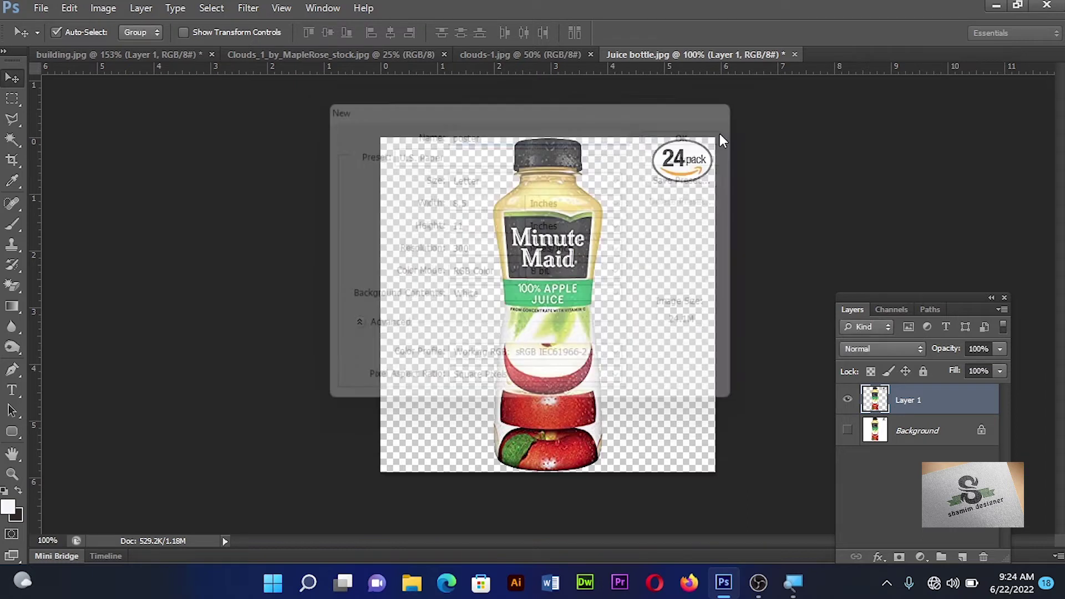
left_click(744, 55)
mouse_move(585, 162)
left_mouse_down()
mouse_move(624, 162)
mouse_move(808, 95)
mouse_move(835, 58)
mouse_move(569, 304)
left_mouse_up()
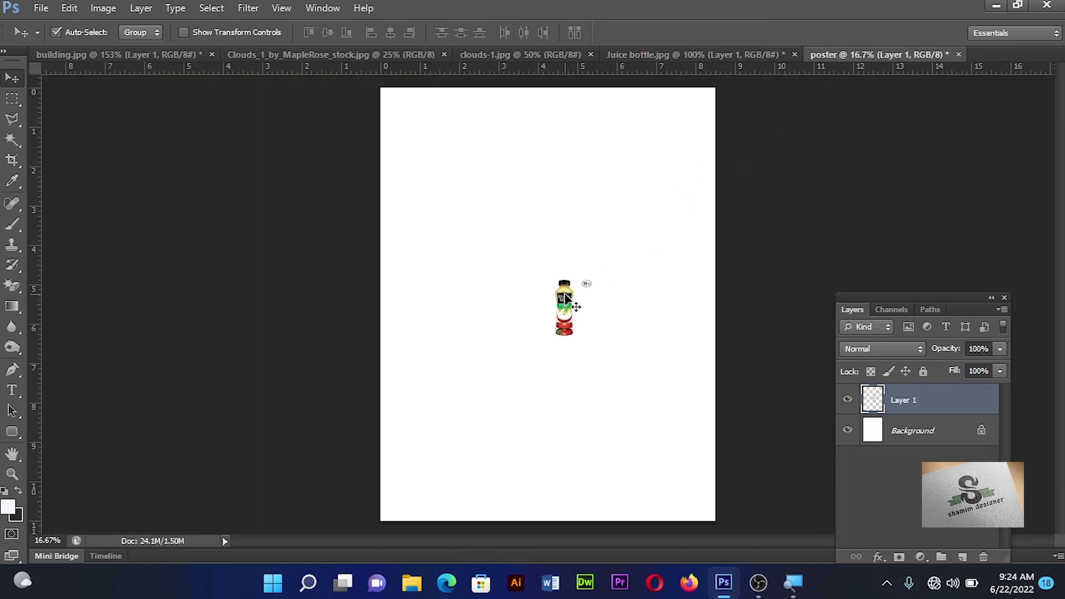
Step: Scale the juice bottle up about 630% to roughly 5.9 × 8.9 in, then shift it left
key("ctrl+t")
left_click_drag(592, 280, 683, 134)
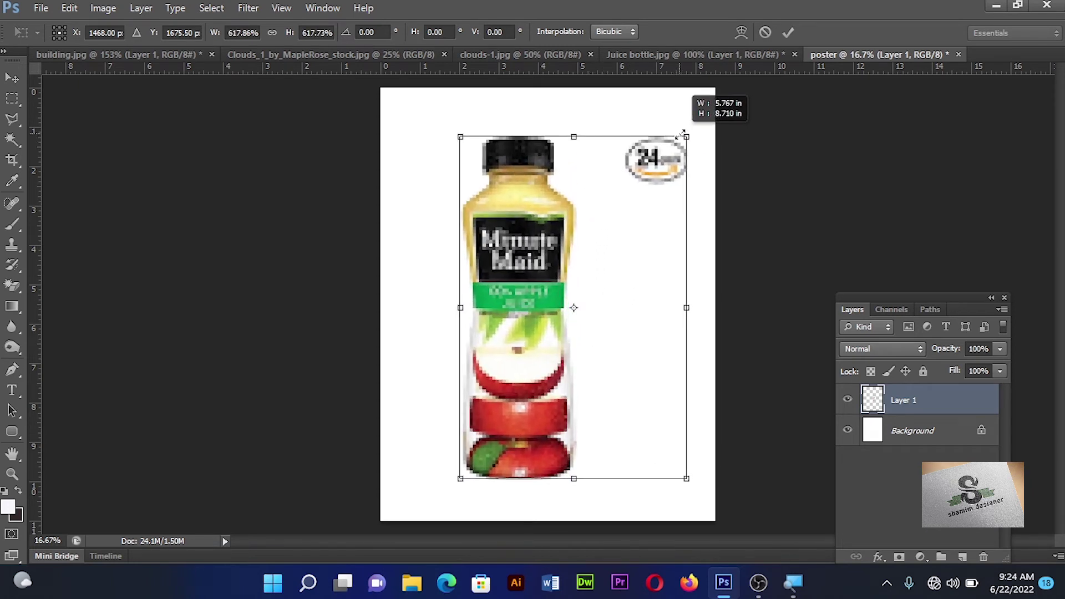
left_click_drag(681, 133, 690, 128)
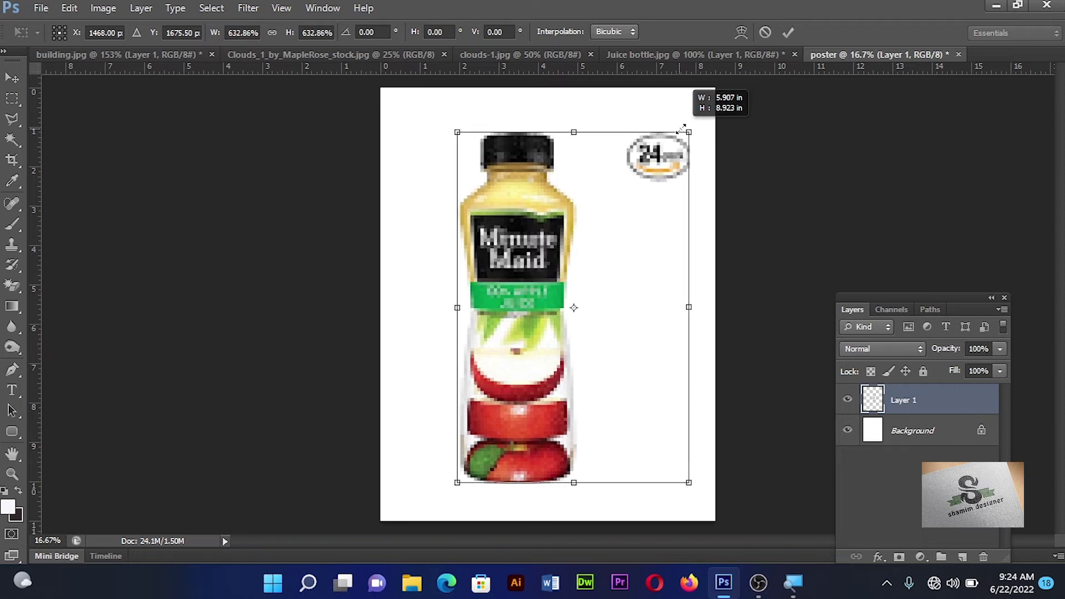
key("Return")
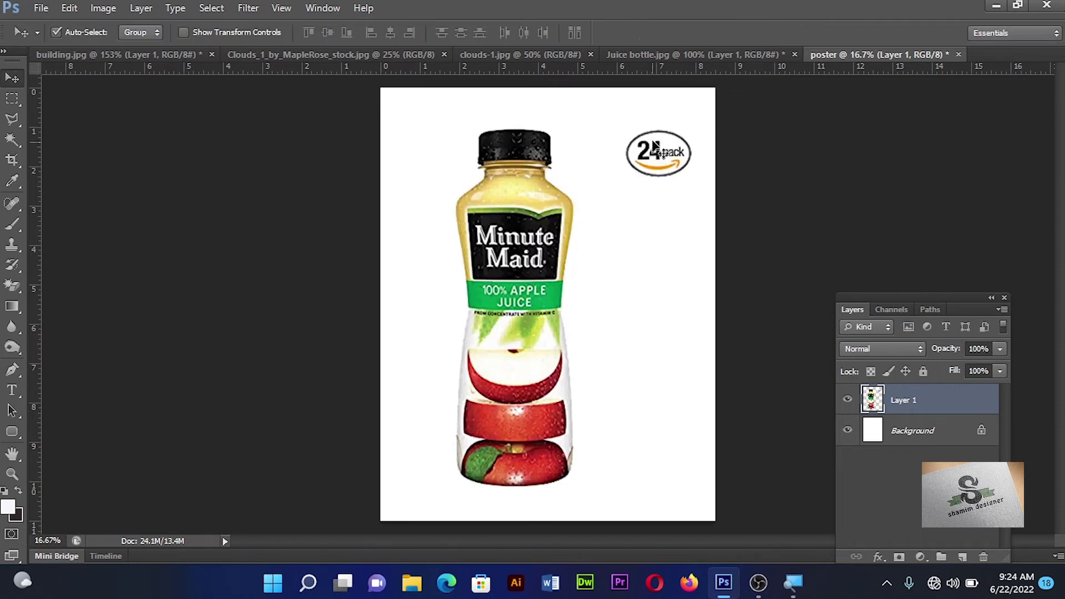
left_click_drag(524, 229, 512, 230)
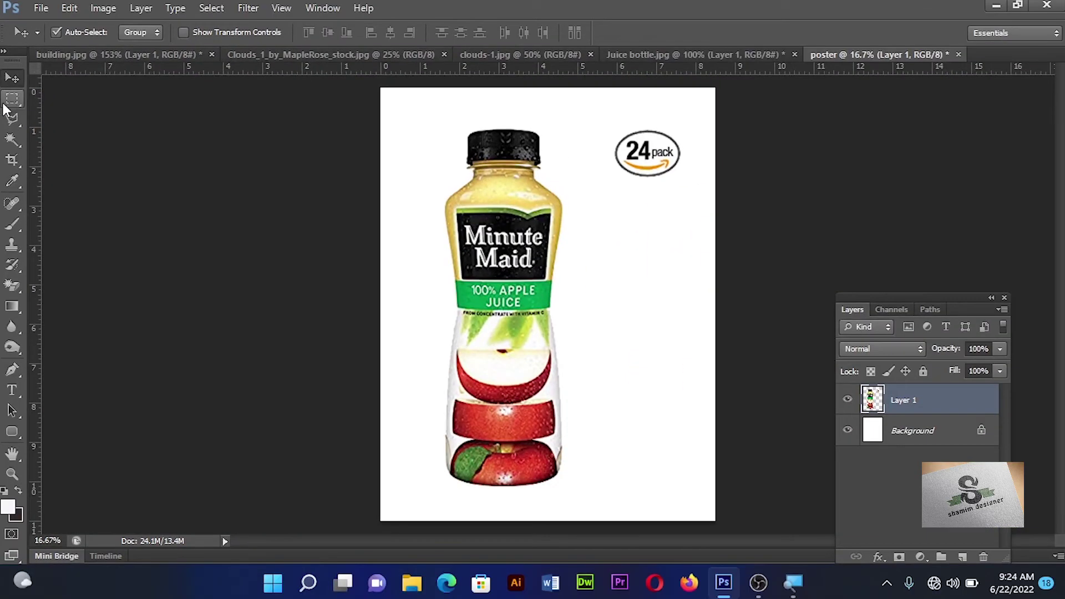
Step: Erase the 24 pack badge from the top right of the poster
left_click(13, 101)
left_click_drag(597, 113, 706, 191)
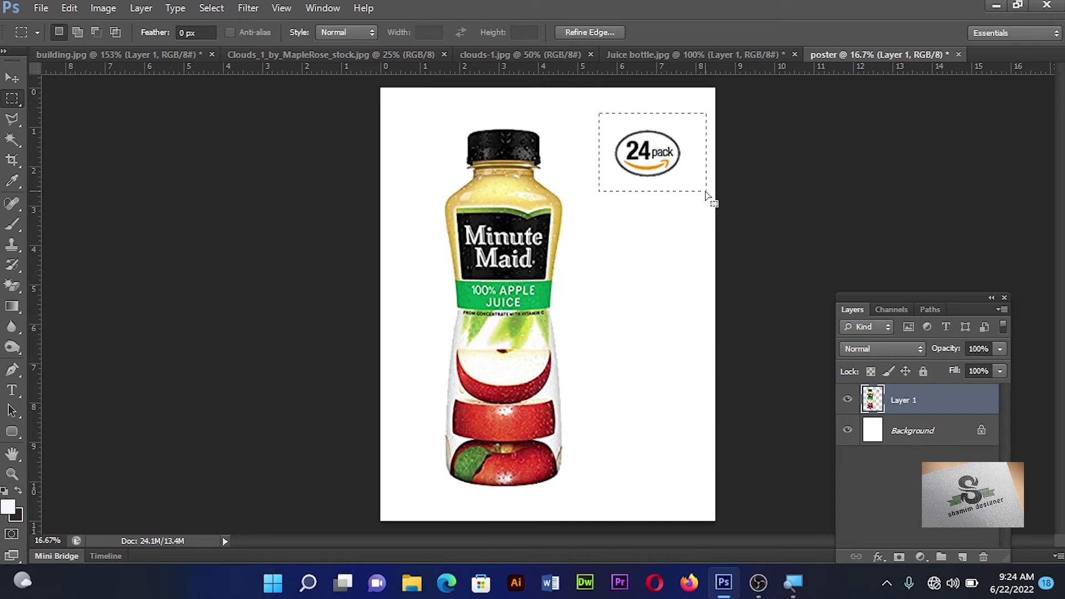
key("Delete")
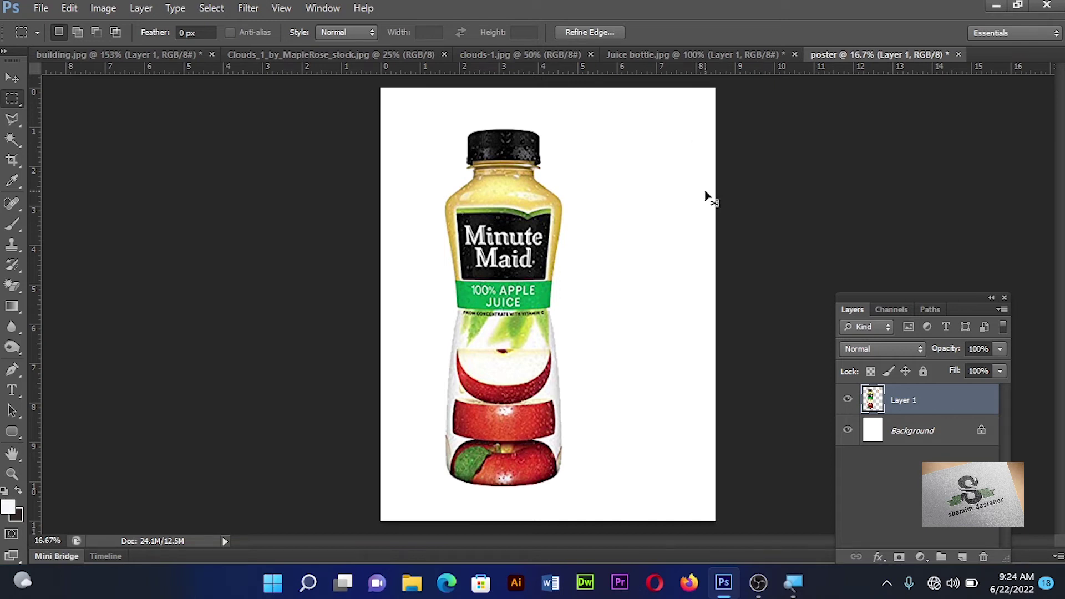
key("ctrl+d")
Step: Centre the bottle vertically and horizontally against the full canvas
left_click(18, 73)
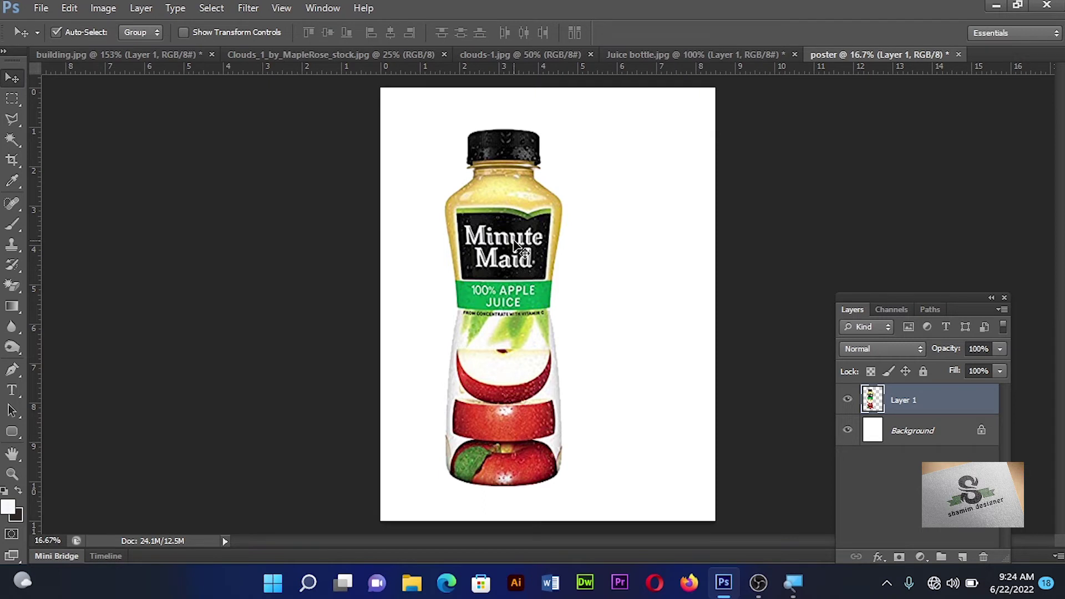
key("ctrl+a")
left_click(331, 32)
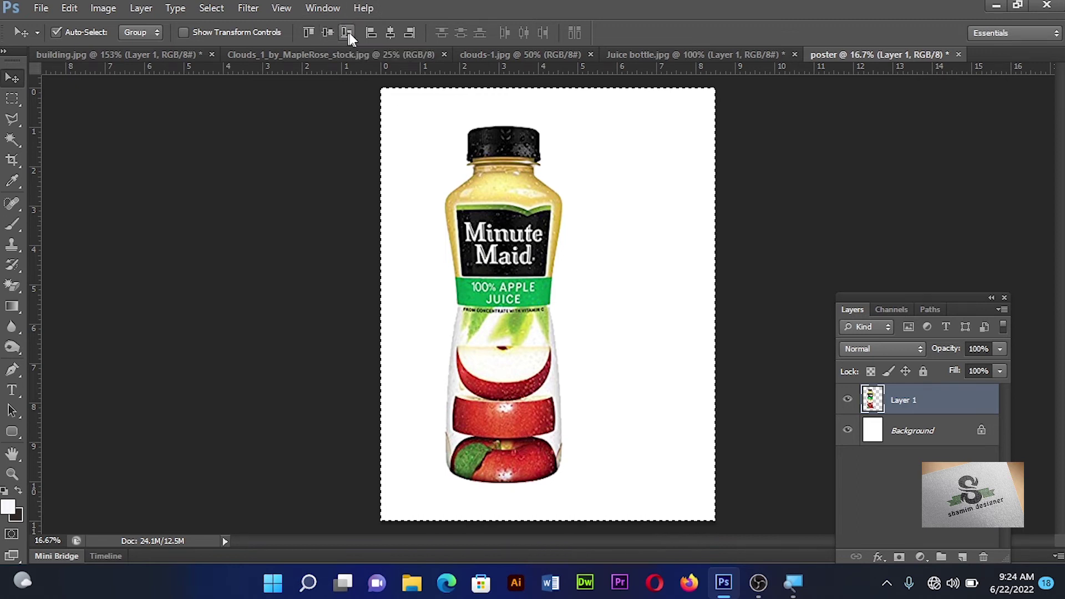
left_click(387, 33)
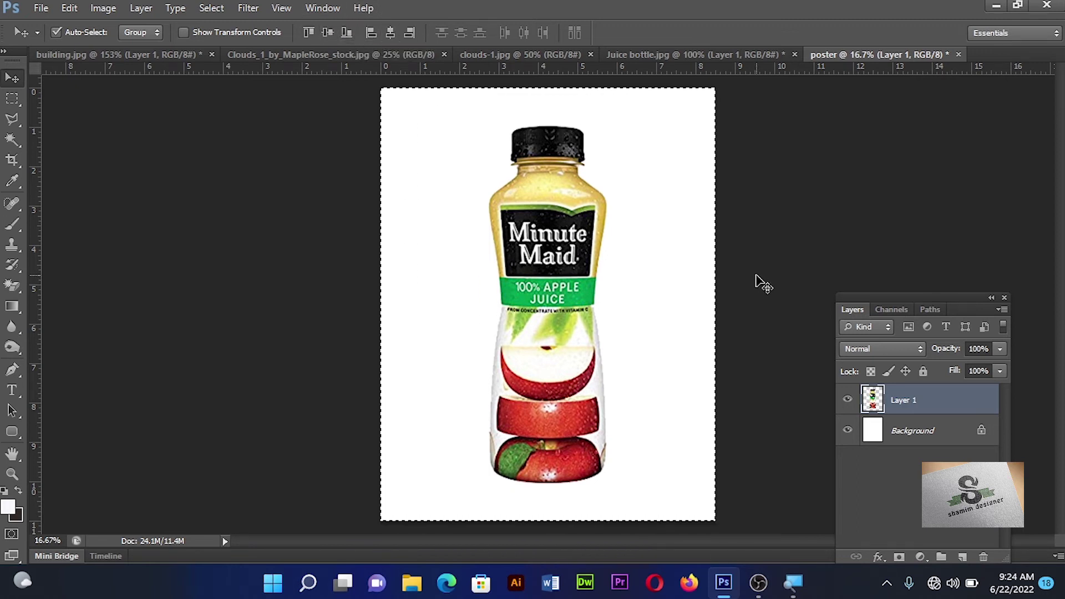
key("ctrl+d")
Step: On the Background layer, load the Orange, Yellow, Orange gradient preset into the Gradient Editor
left_click(896, 436)
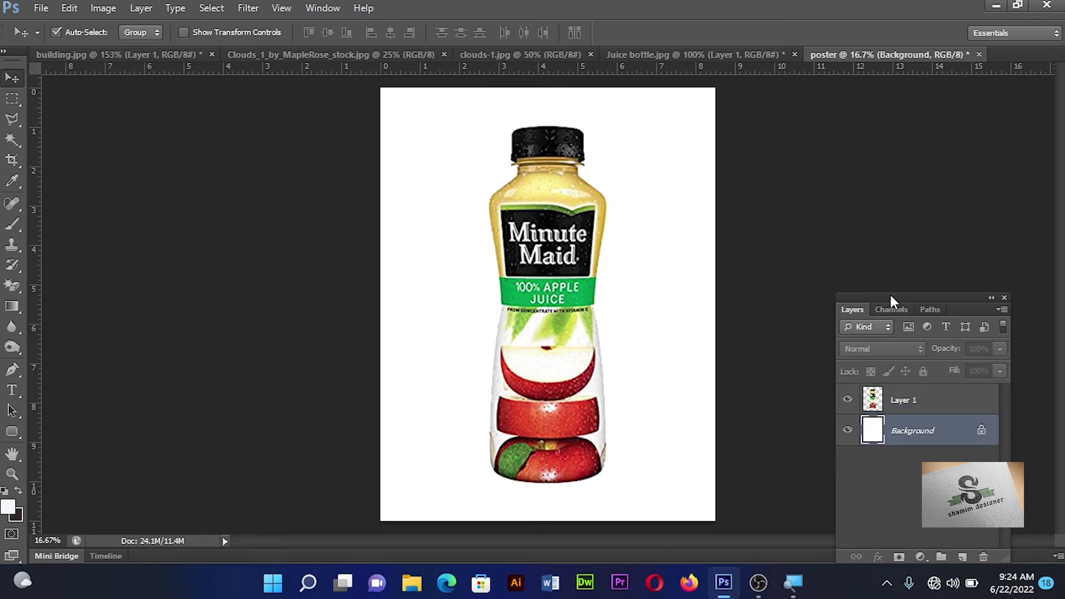
left_click_drag(890, 291, 839, 116)
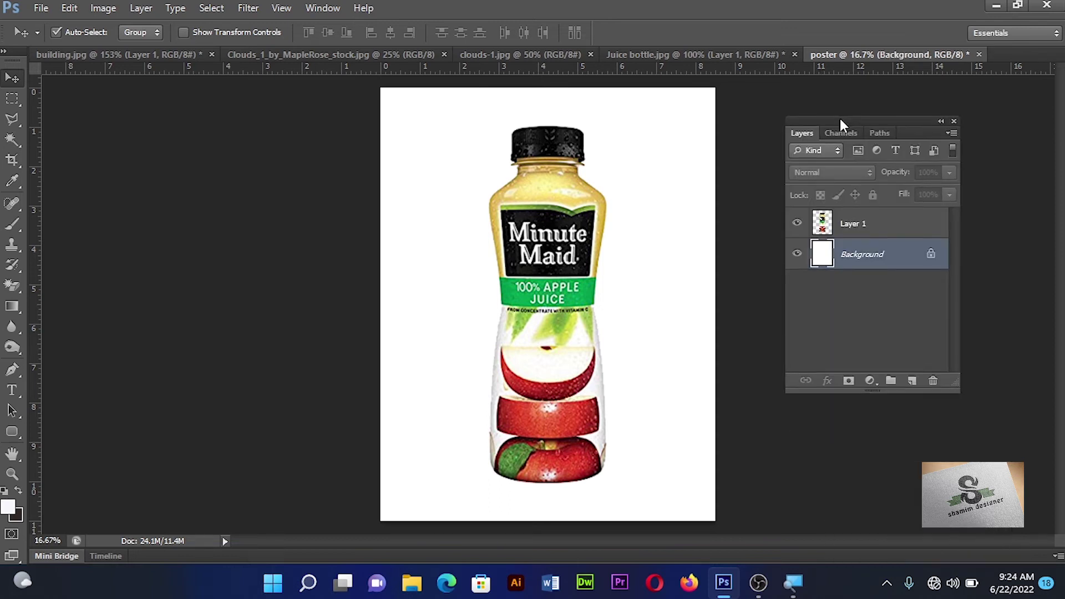
left_click(11, 309)
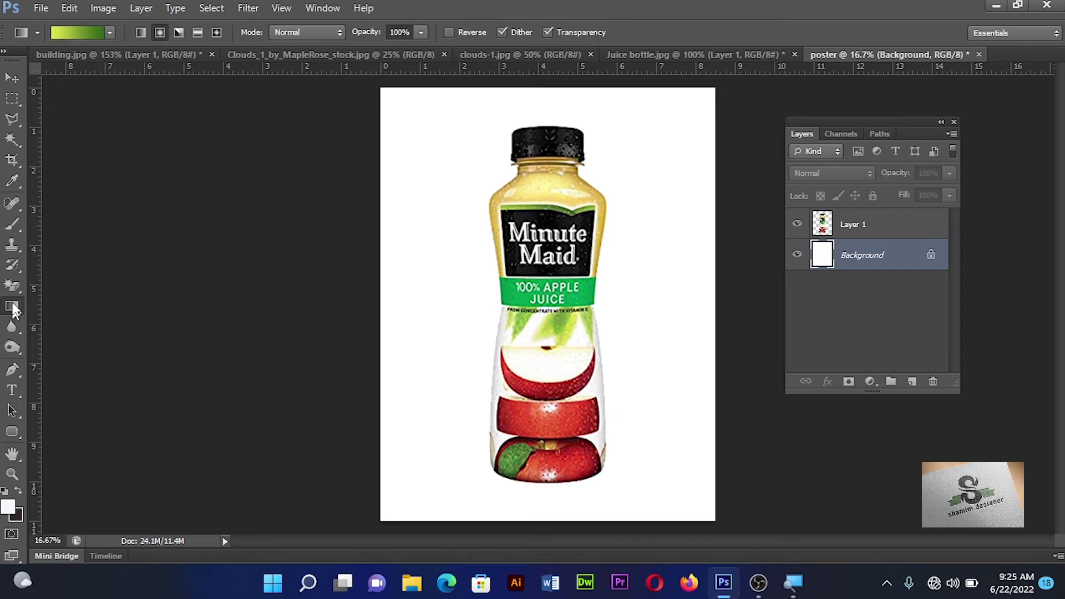
left_click(109, 34)
left_click(58, 90)
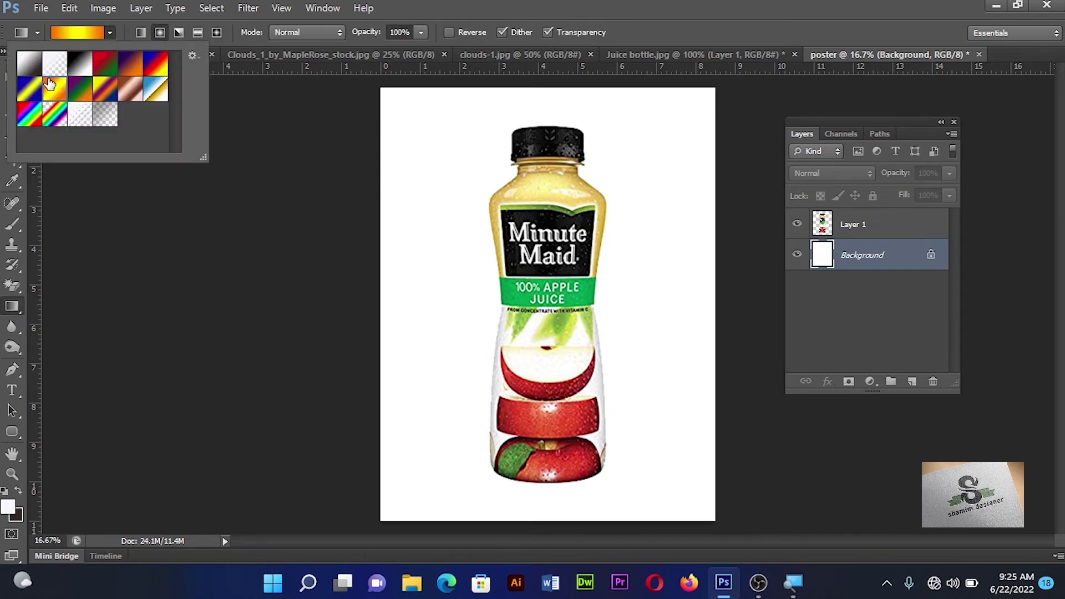
left_click(81, 32)
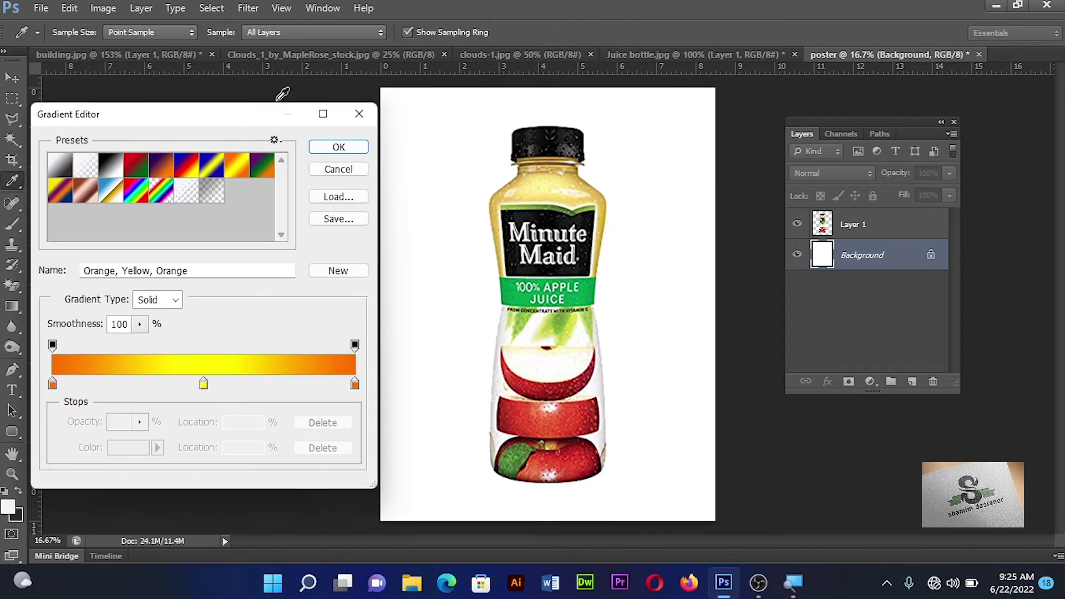
Step: Set the gradient's left stop to a yellow-green sampled from the bottle
left_click(356, 115)
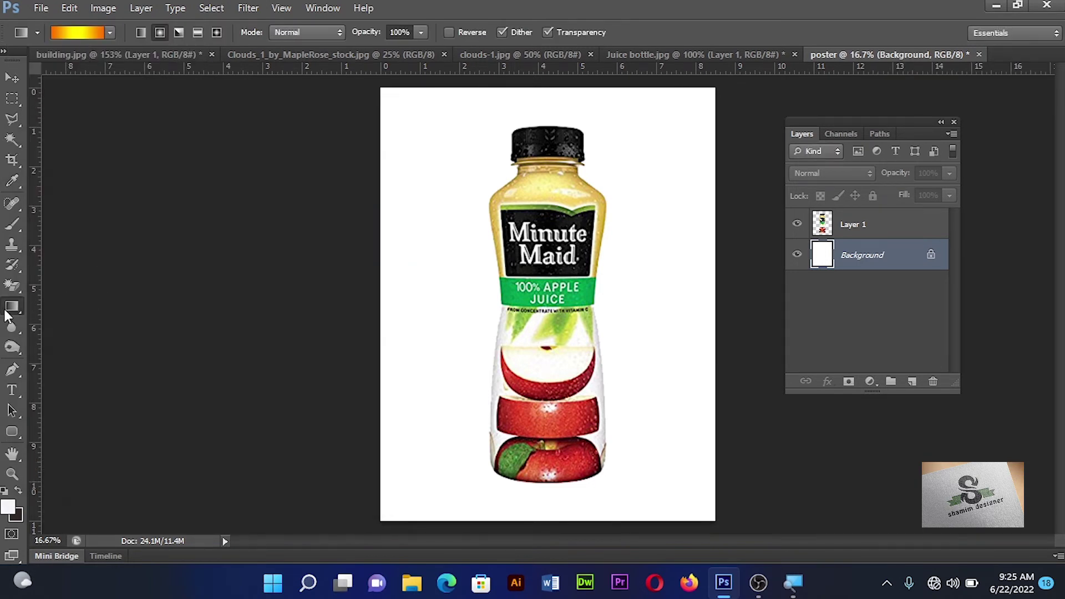
left_click(71, 35)
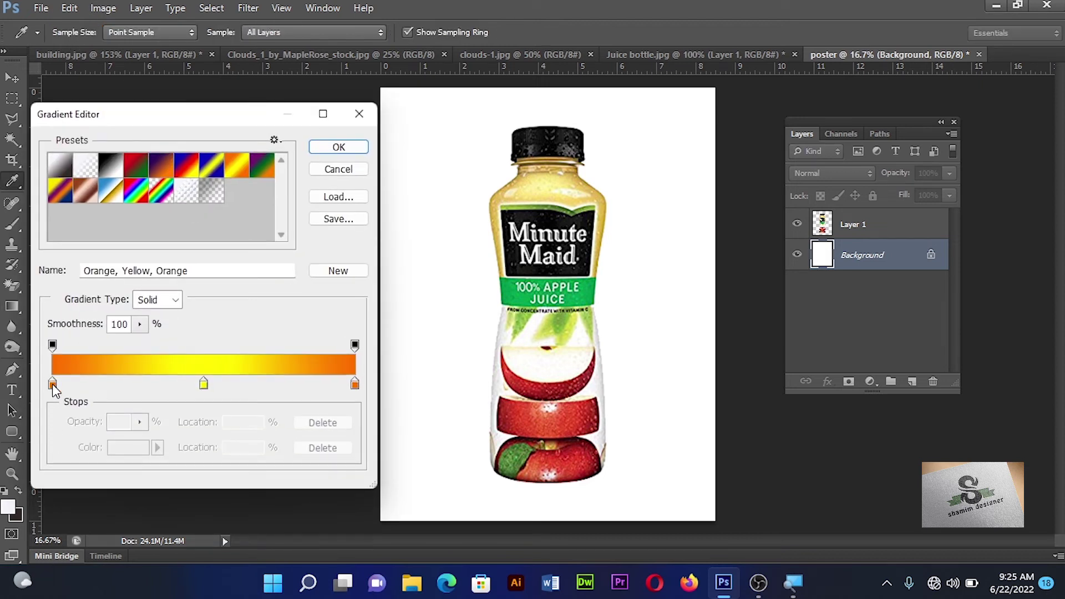
double_click(52, 385)
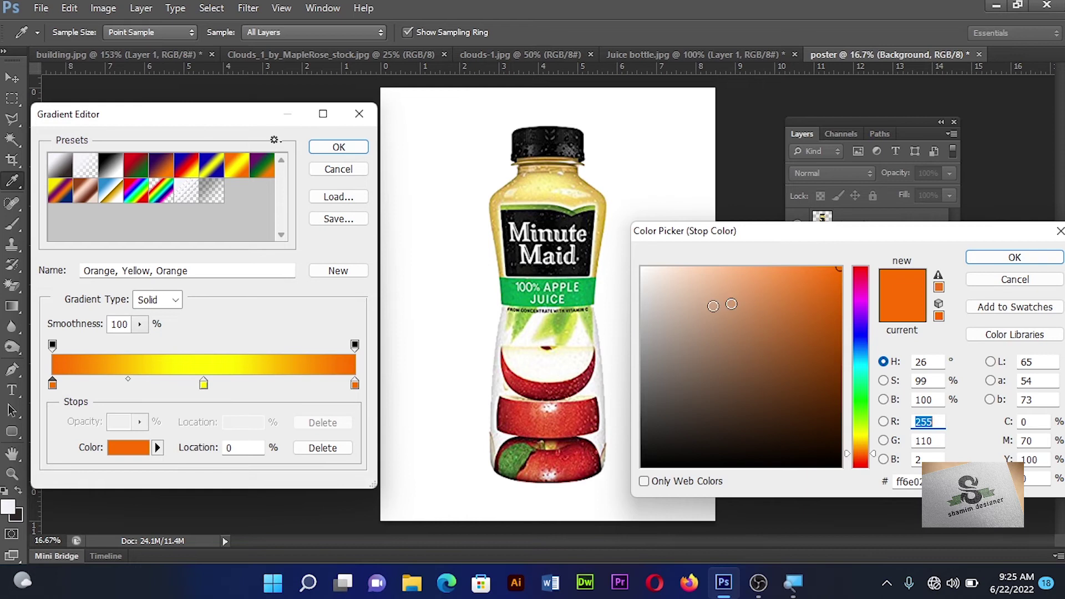
left_click(566, 330)
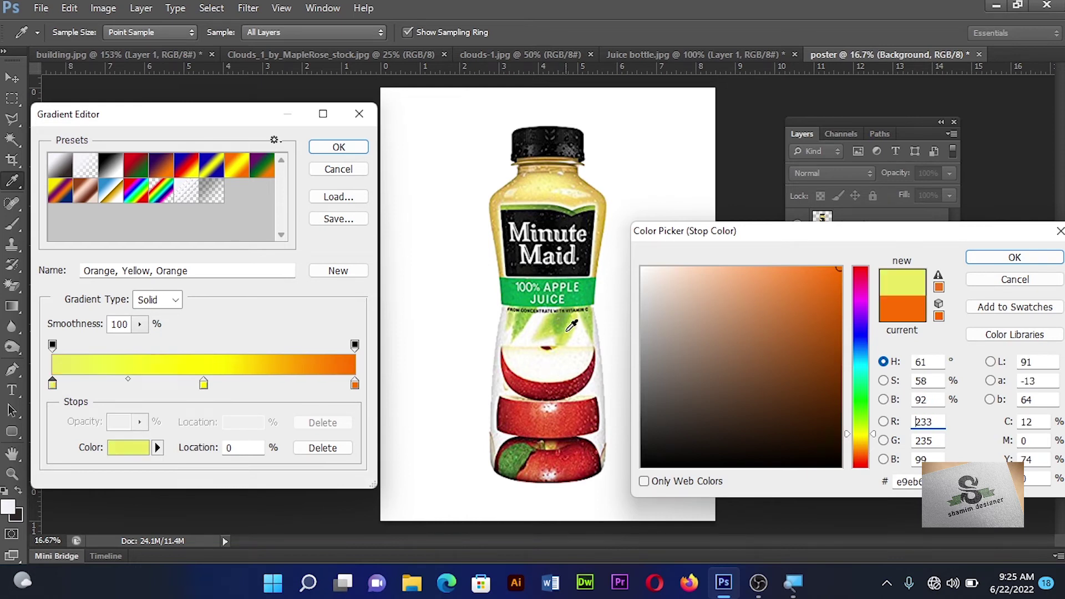
left_click(575, 316)
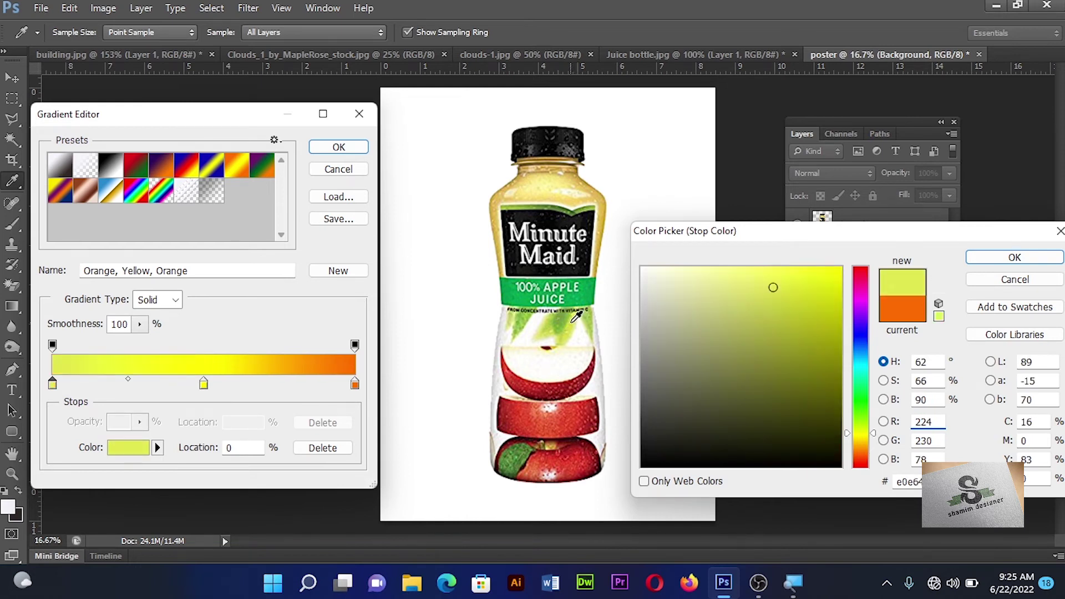
left_click(575, 316)
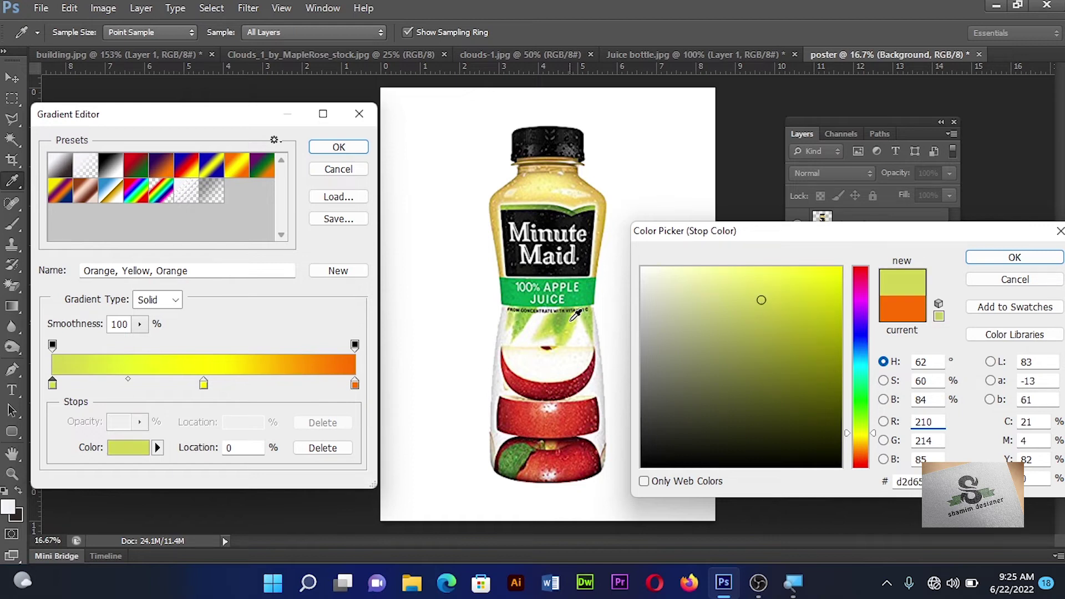
left_click(995, 256)
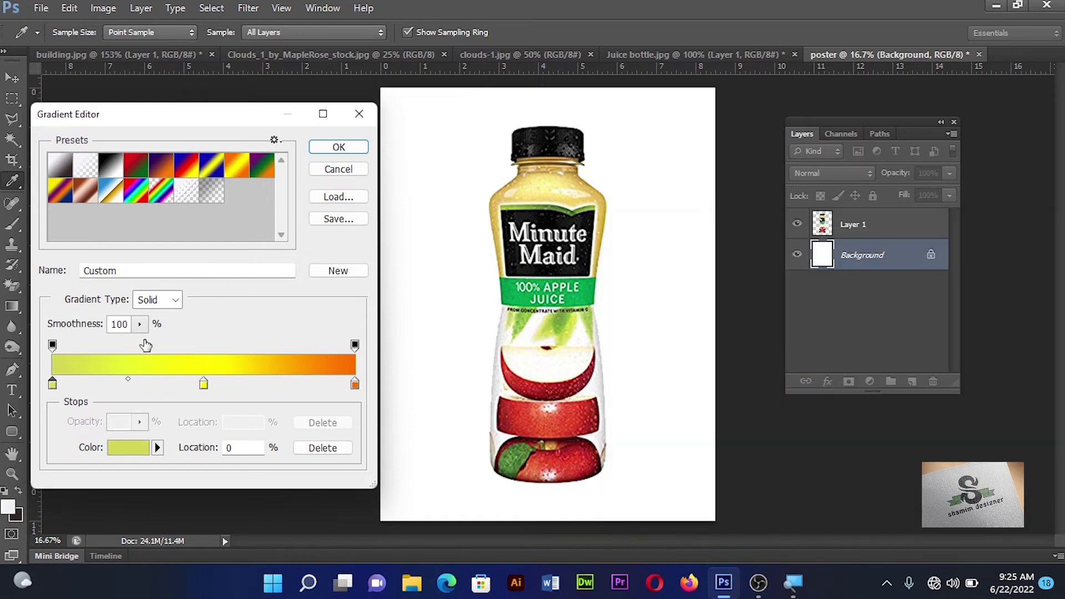
Step: Remove the orange stop and make the right-end stop a dark green
left_click_drag(352, 387, 364, 416)
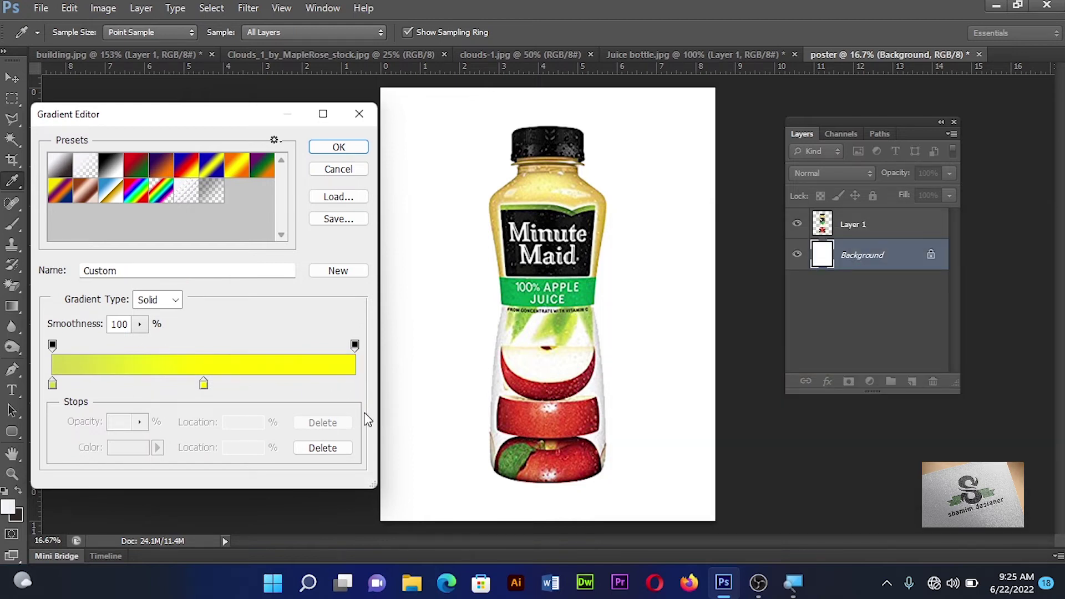
left_click_drag(205, 386, 349, 383)
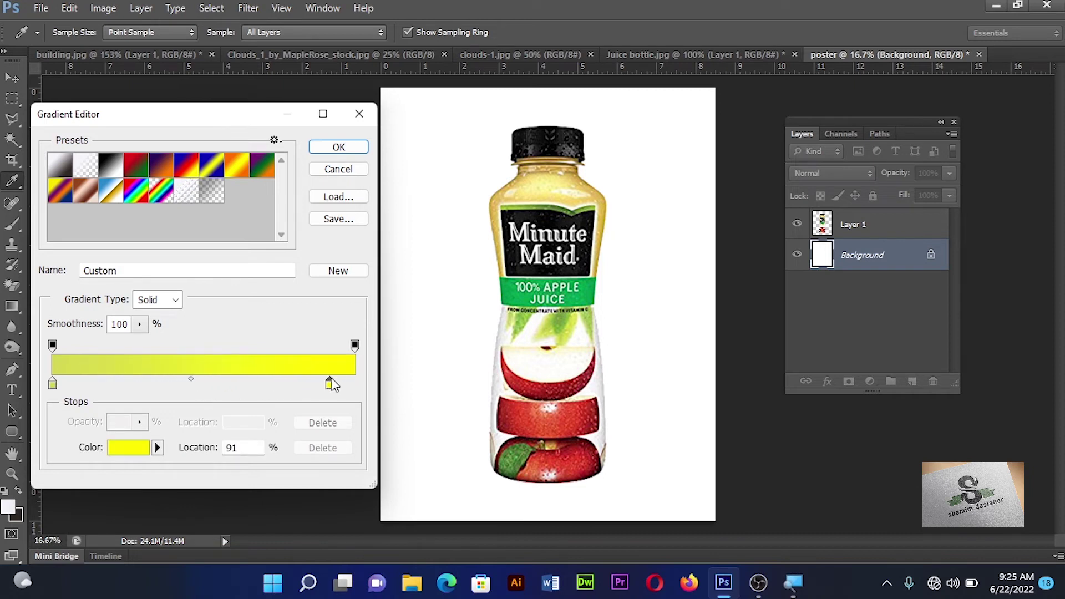
double_click(348, 384)
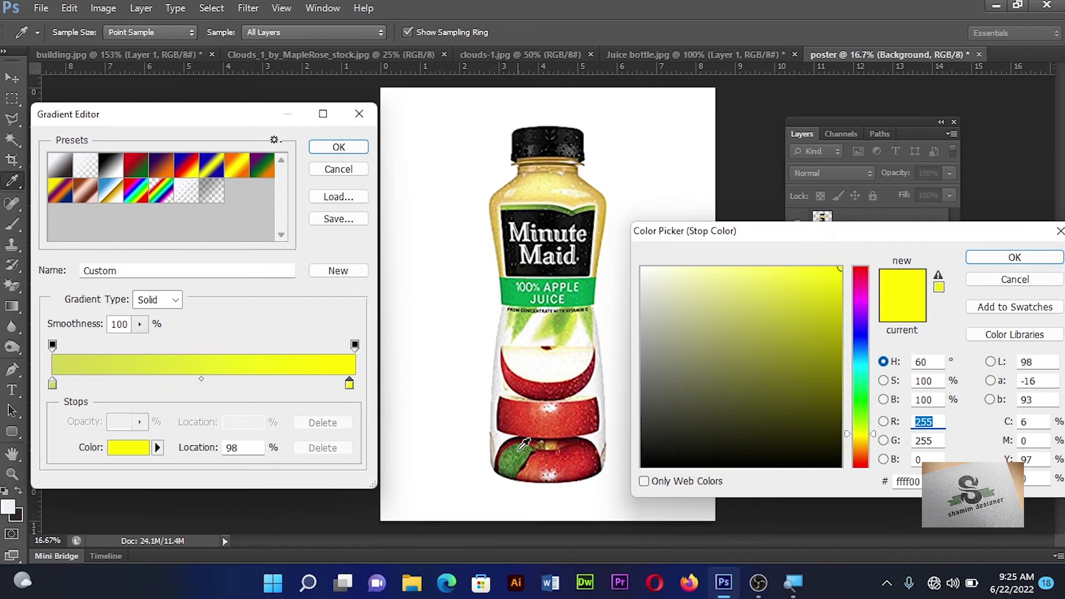
left_click_drag(520, 441, 514, 443)
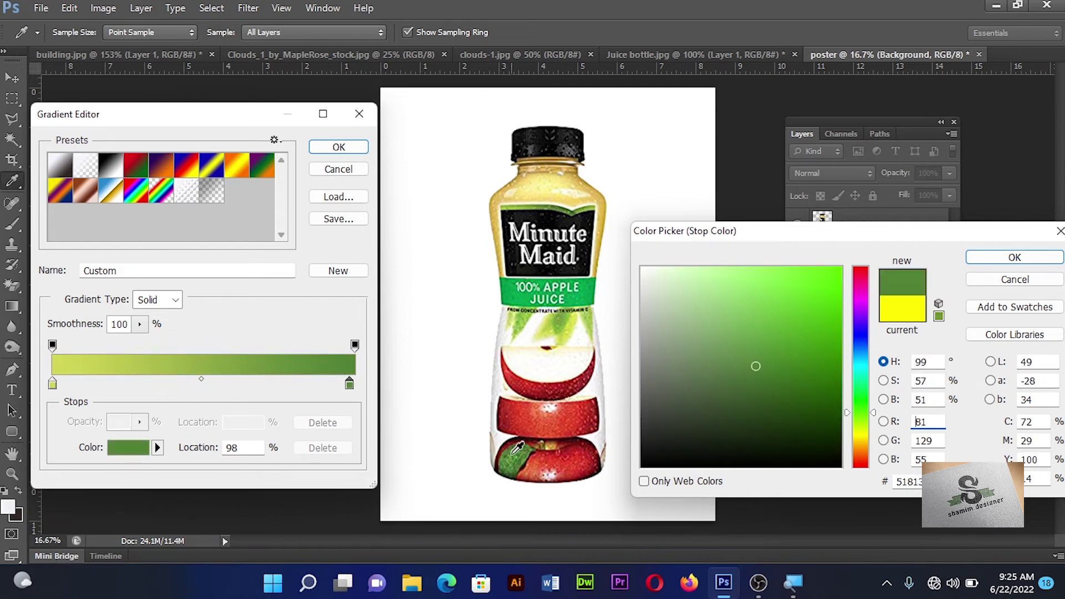
left_click_drag(517, 447, 520, 457)
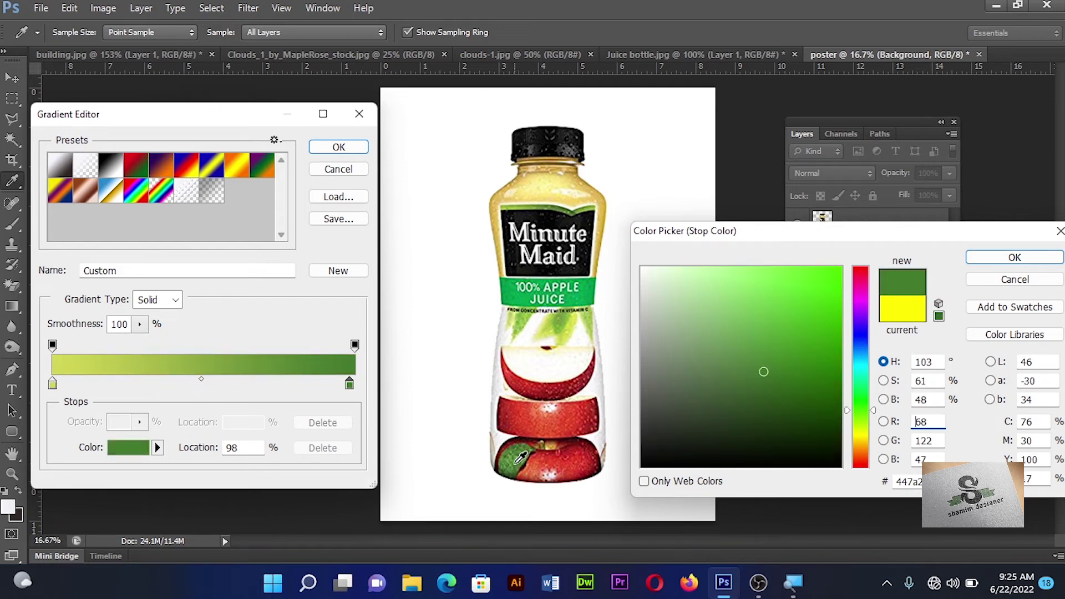
left_click(819, 406)
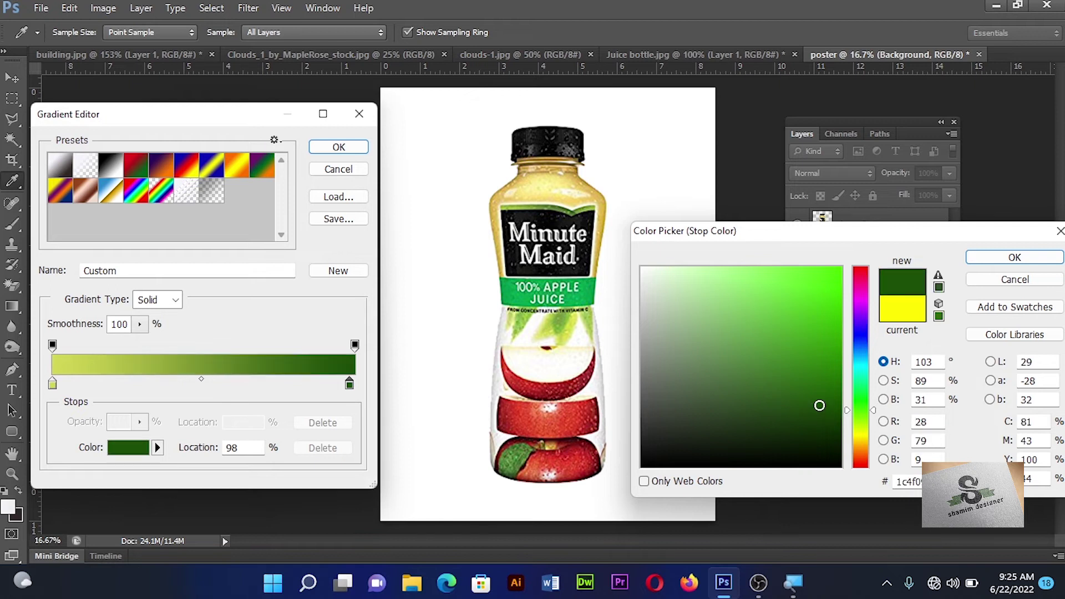
left_click(982, 257)
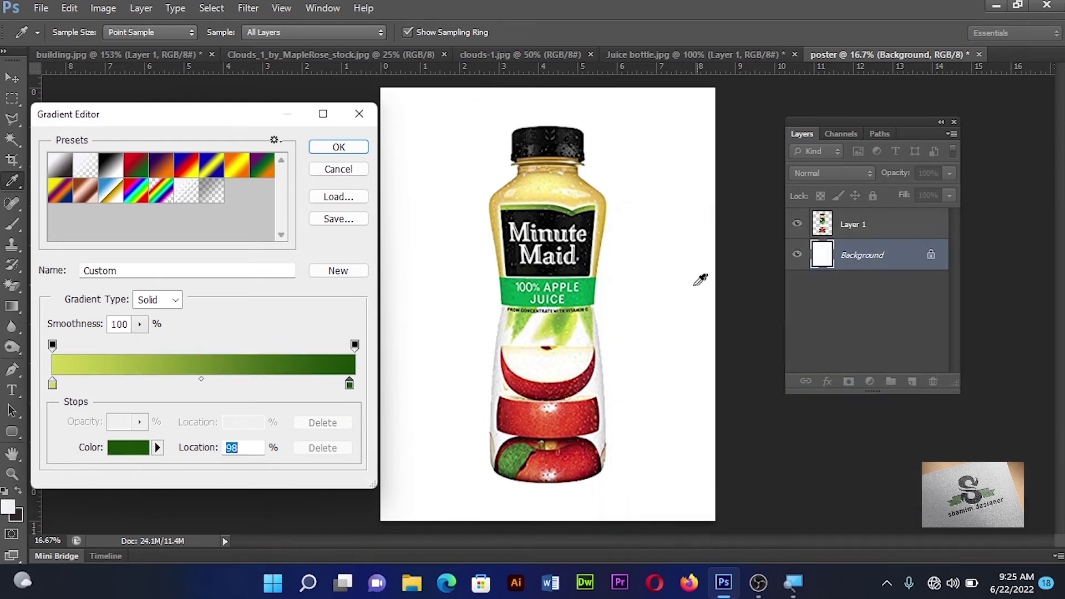
left_click(338, 147)
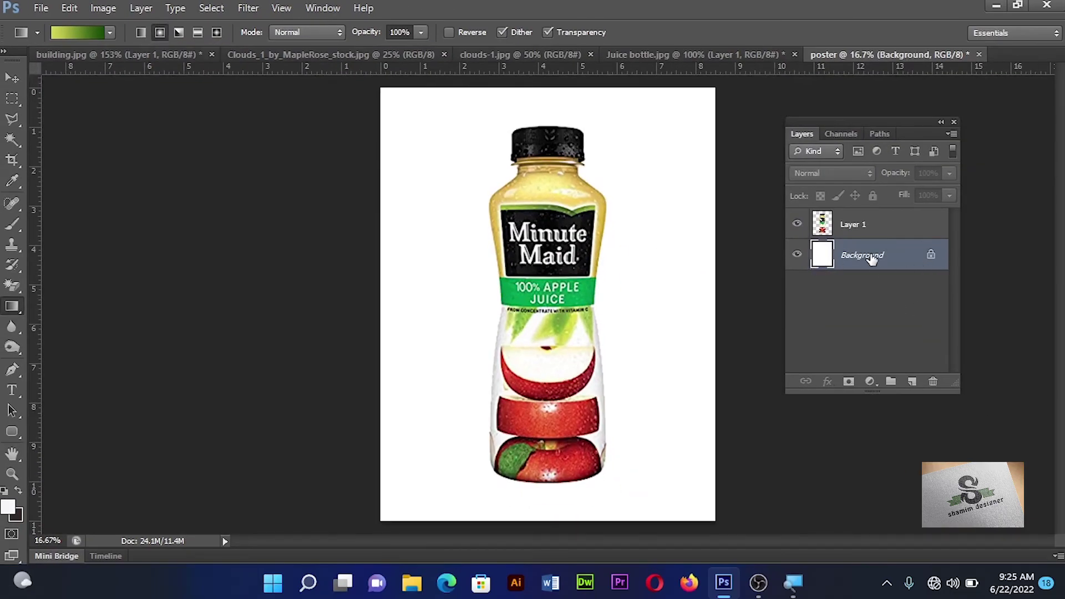
Step: Drag a radial gradient on Background from near the bottle's base up toward the top
left_click_drag(567, 391, 585, 104)
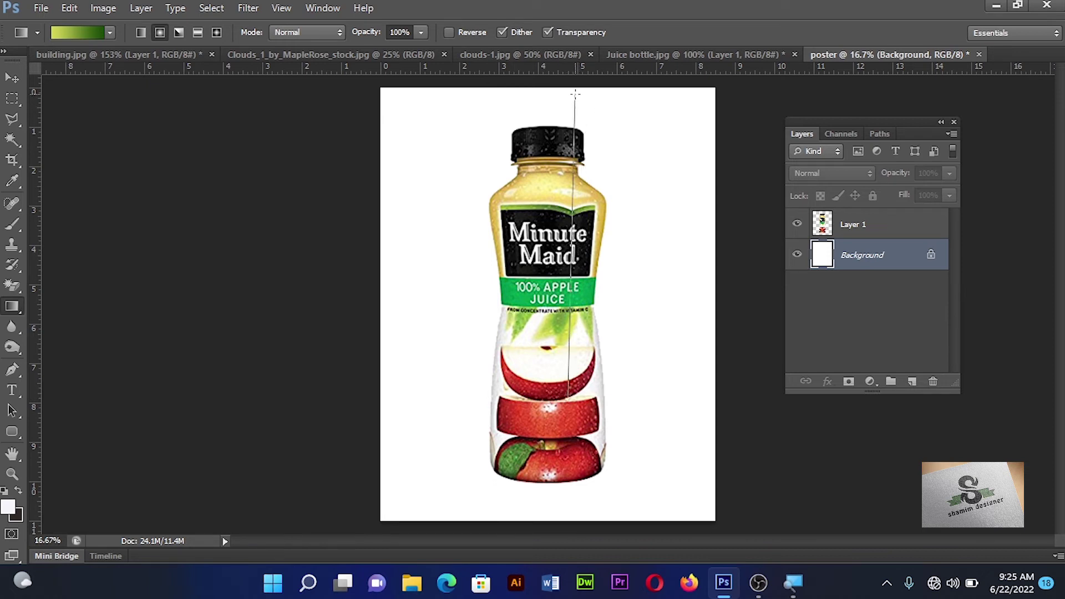
left_click_drag(585, 104, 571, 94)
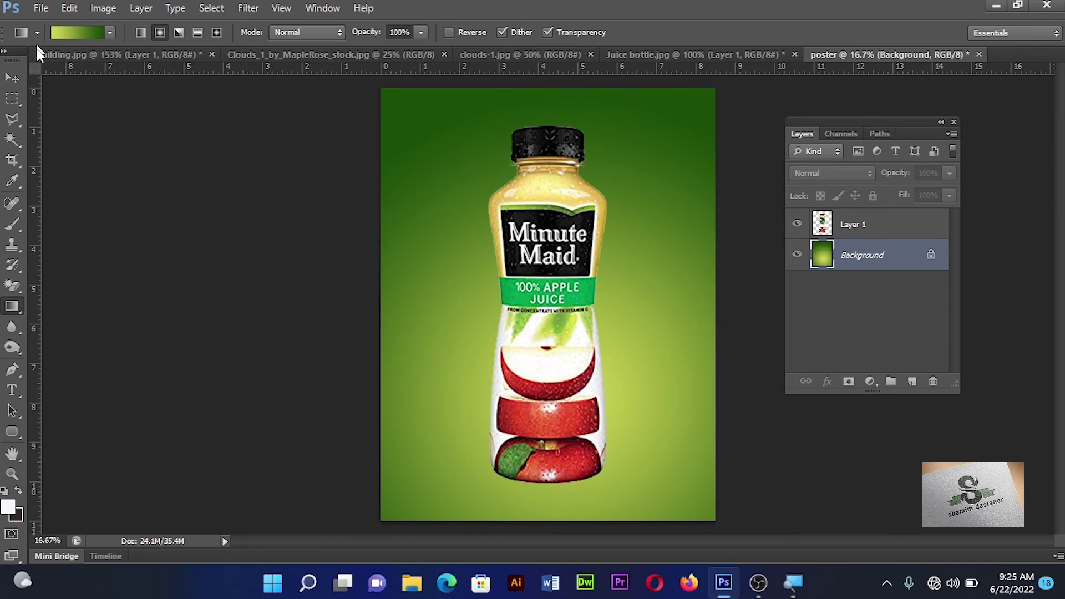
left_click(16, 78)
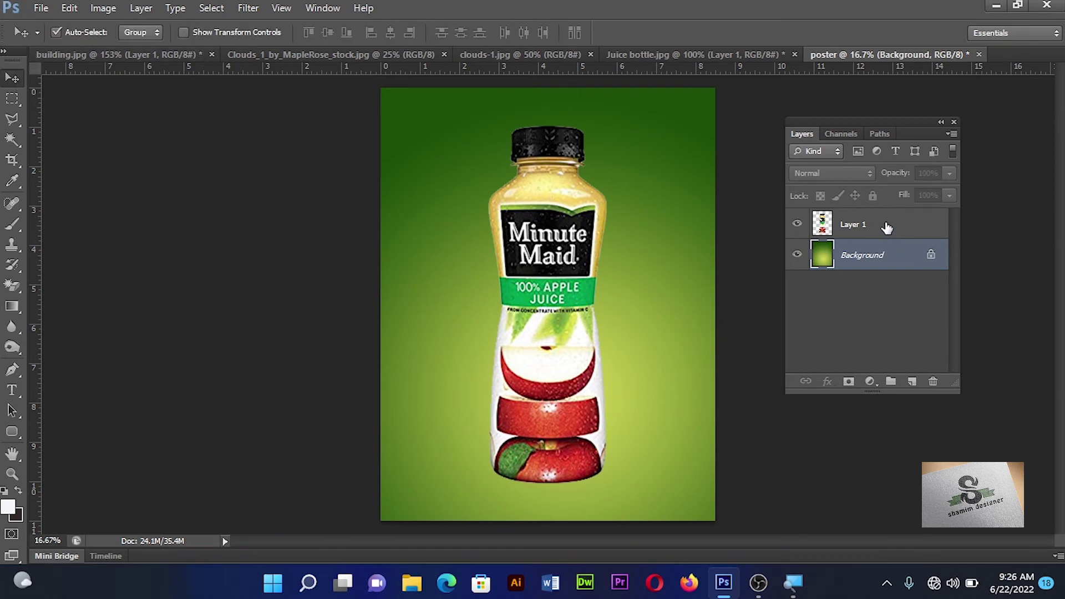
Step: Add a 'Fresh' text layer left of the bottle
left_click(887, 227)
left_click(797, 223)
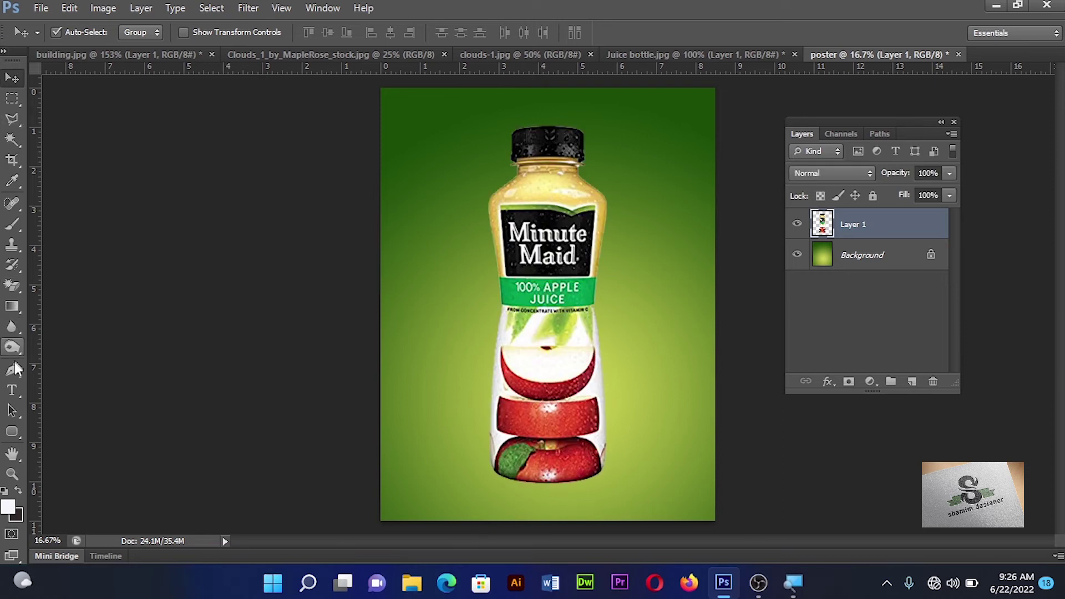
left_click(12, 395)
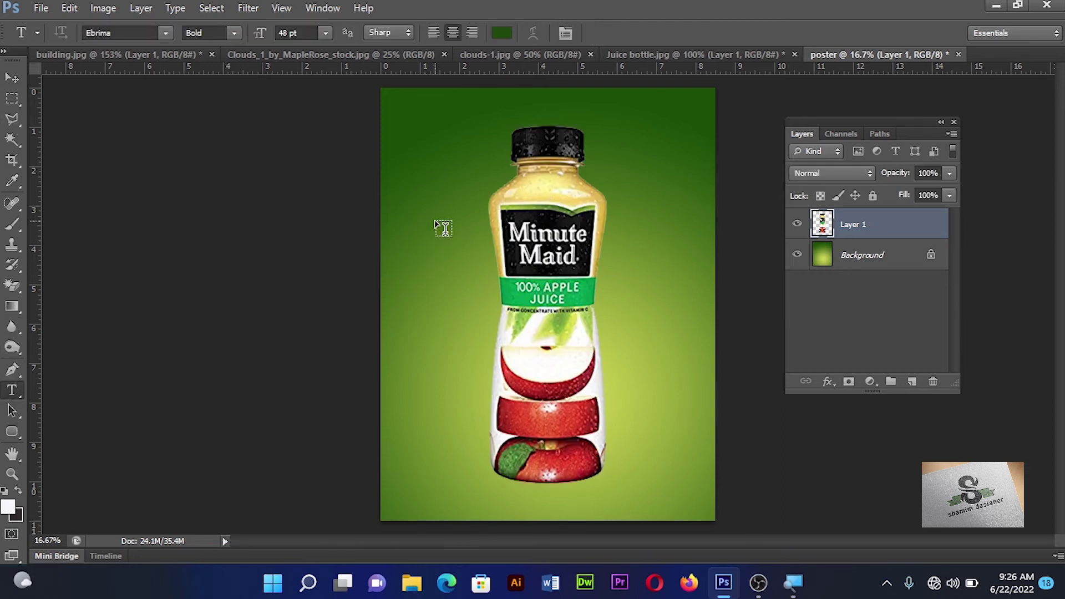
left_click(451, 210)
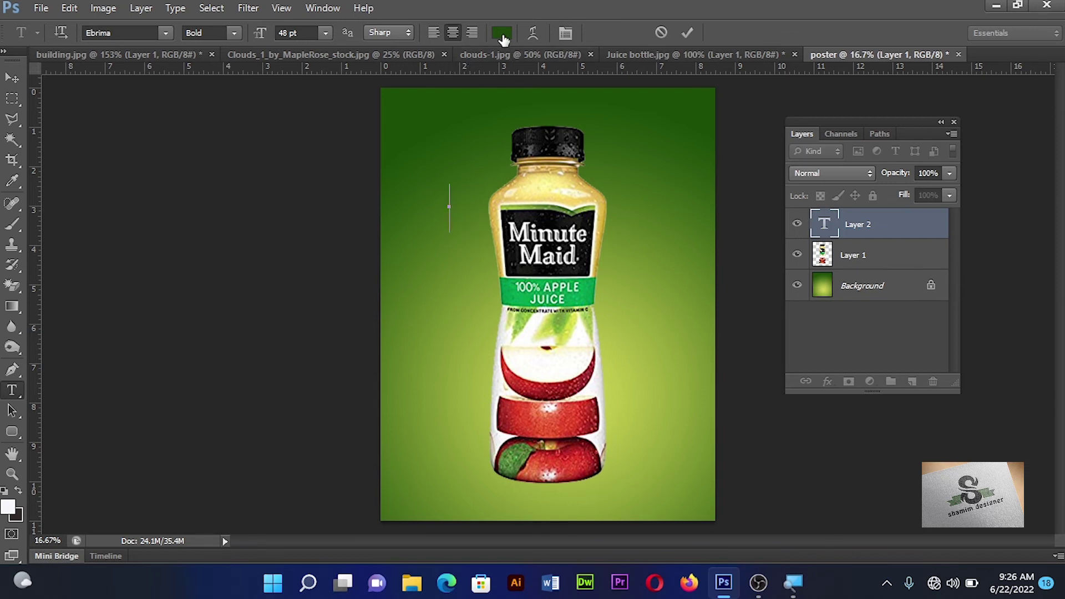
type("Fresh")
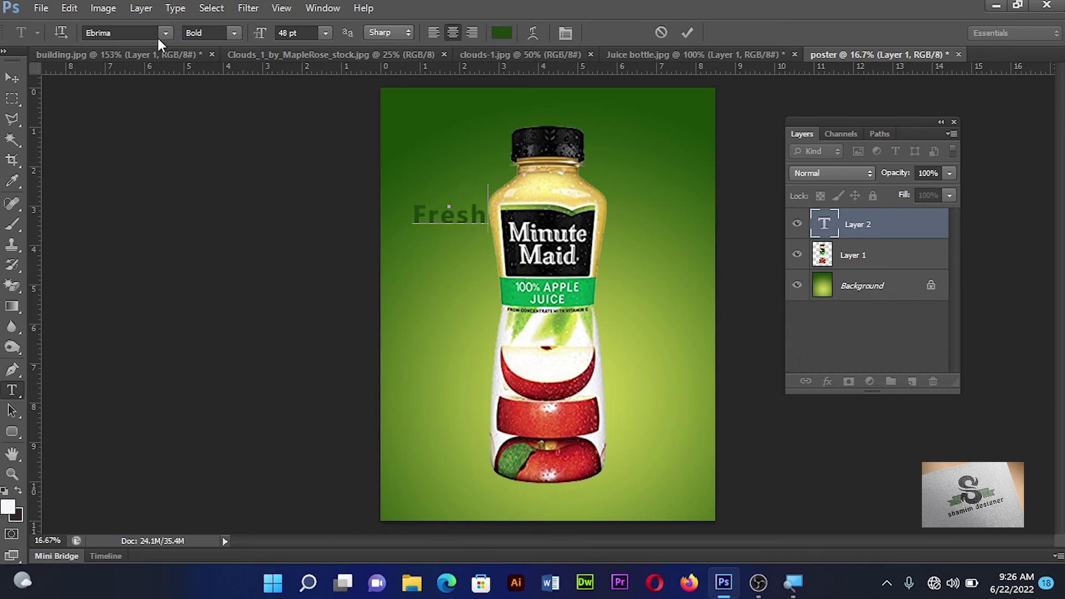
left_click(10, 80)
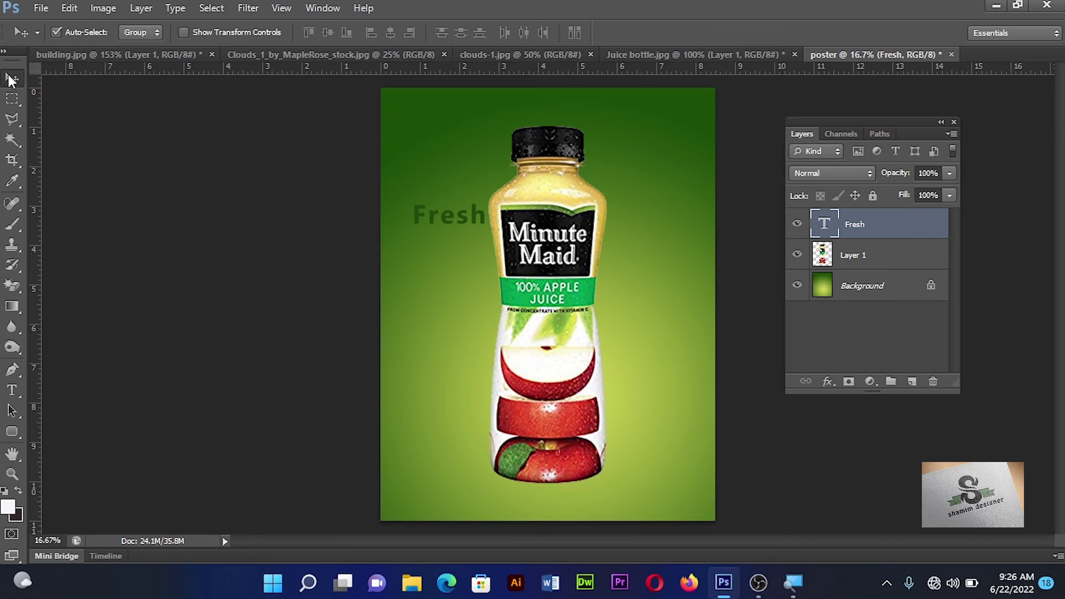
Step: Scale 'Fresh' up about 350% and position it across the bottle's neck and label
key("ctrl+t")
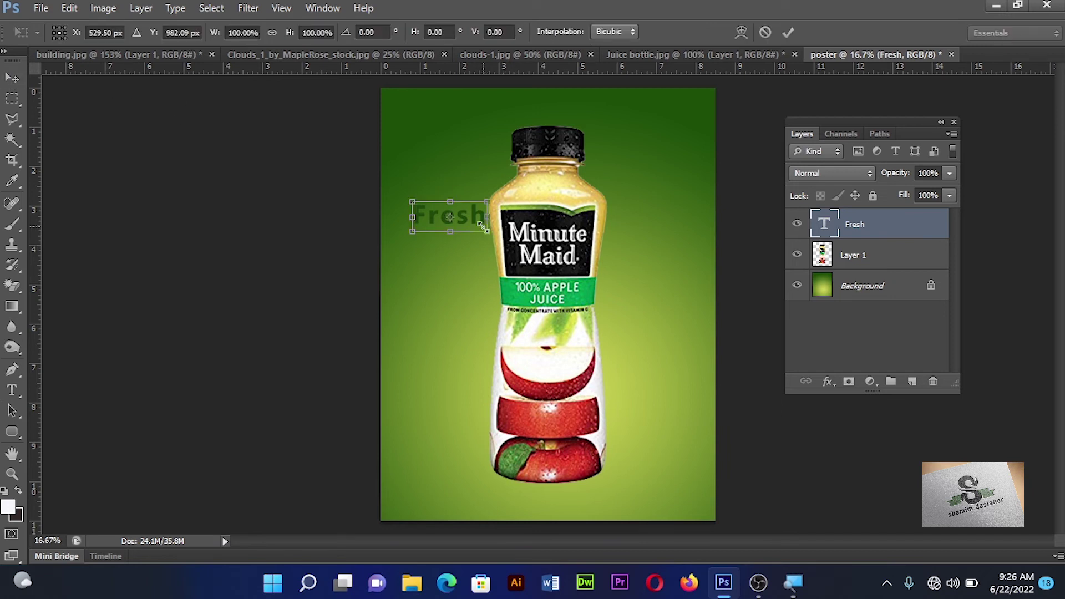
left_click_drag(481, 226, 571, 266)
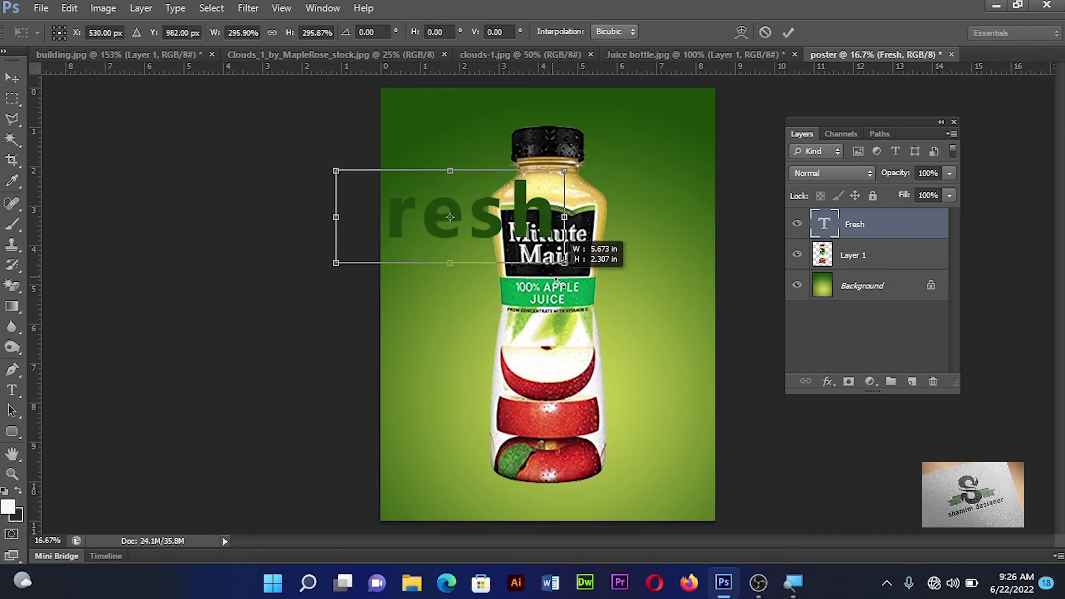
left_click_drag(530, 227, 628, 221)
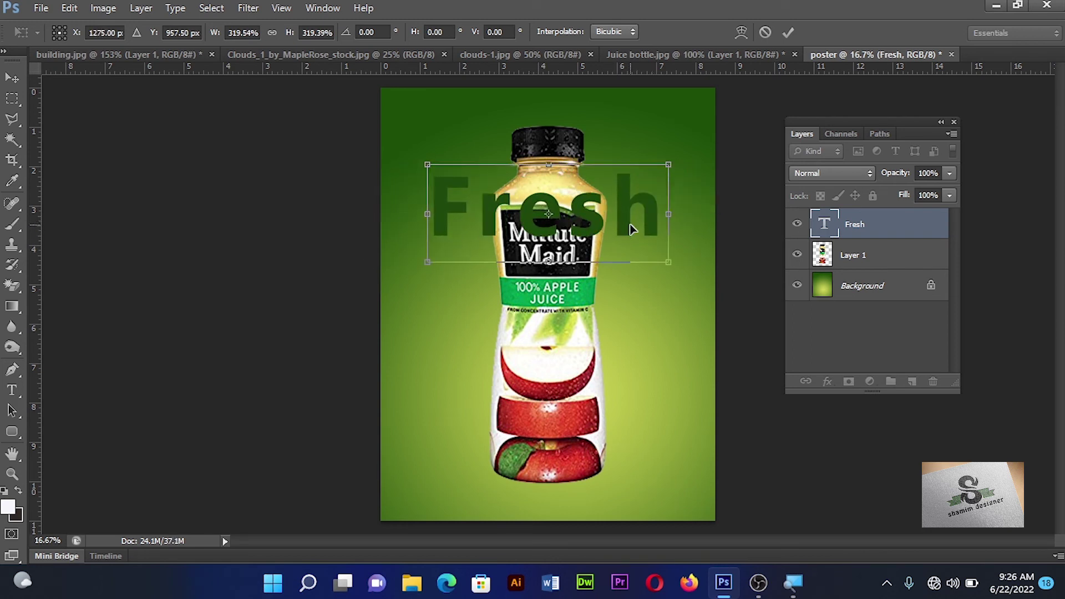
left_click_drag(665, 264, 678, 272)
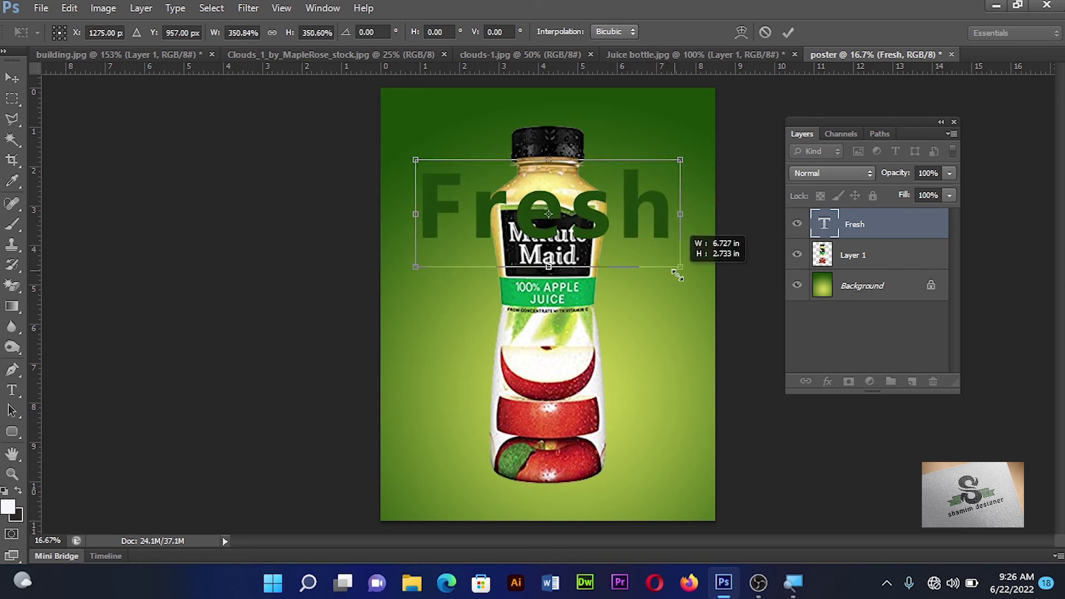
key("Return")
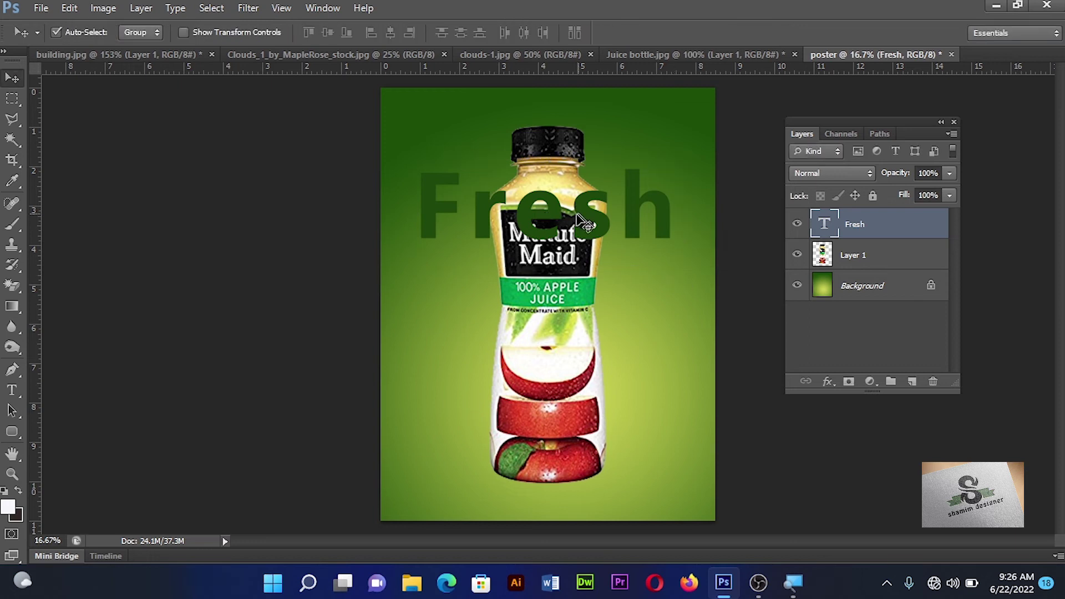
left_click_drag(576, 221, 590, 221)
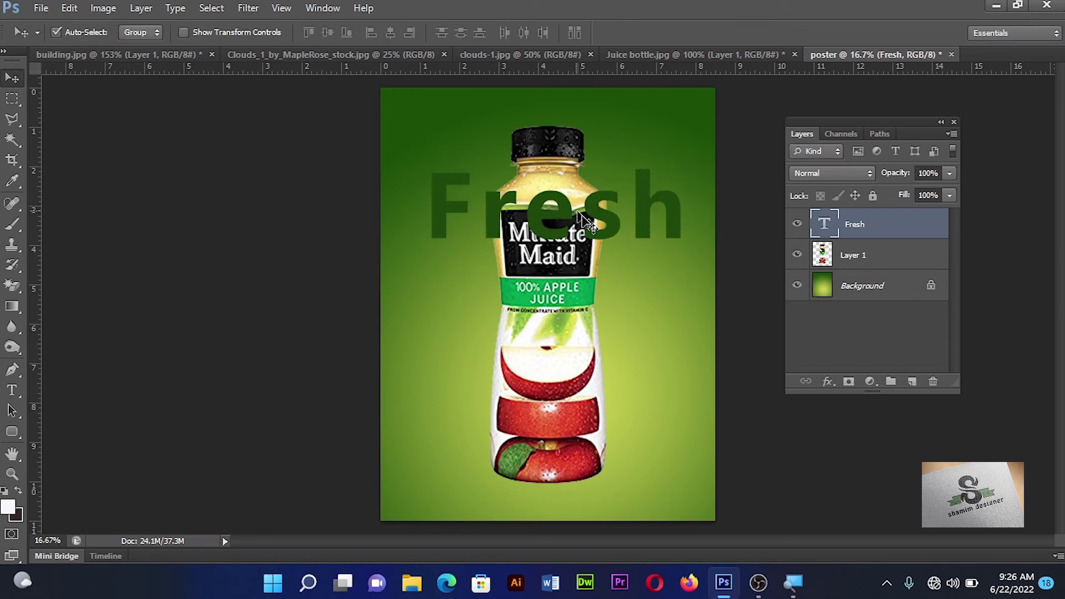
left_click(828, 382)
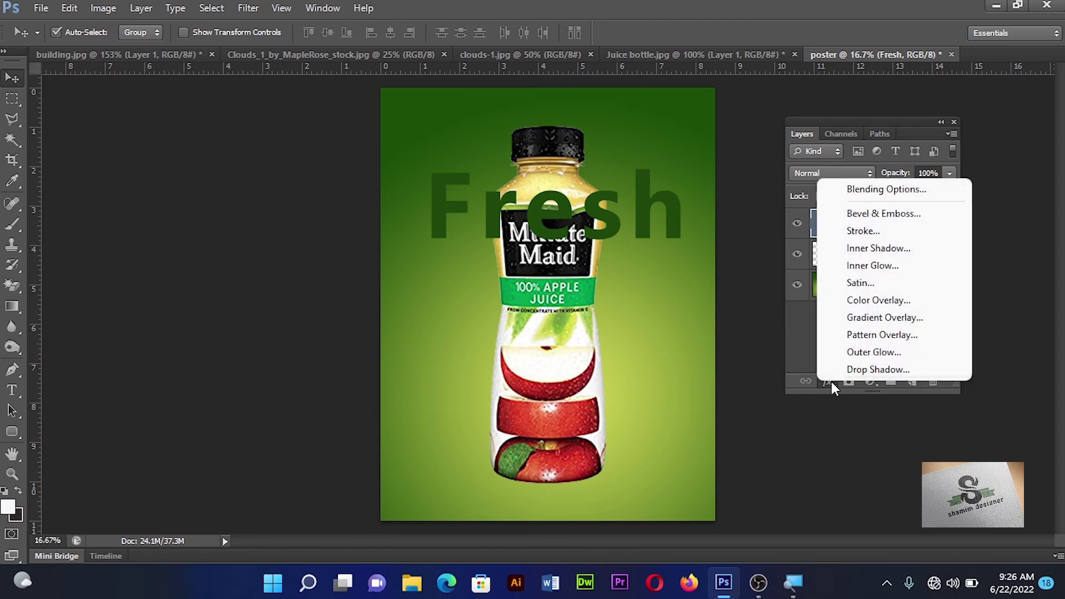
Step: Give the Fresh text a near-white (#f7fbfb) 21 px Stroke layer style
left_click(879, 233)
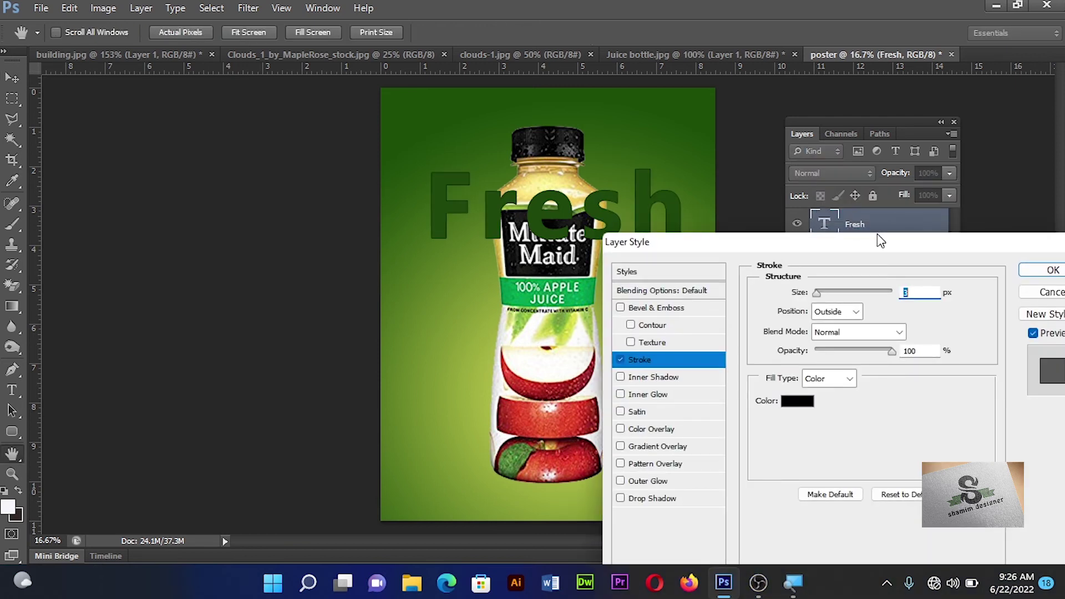
left_click_drag(759, 246, 762, 80)
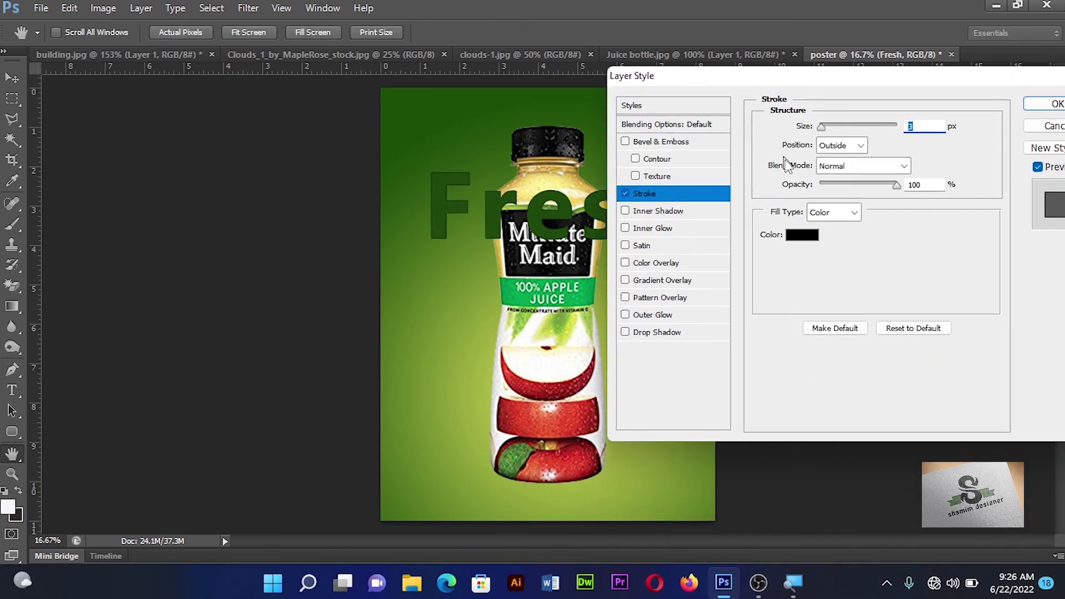
left_click(802, 235)
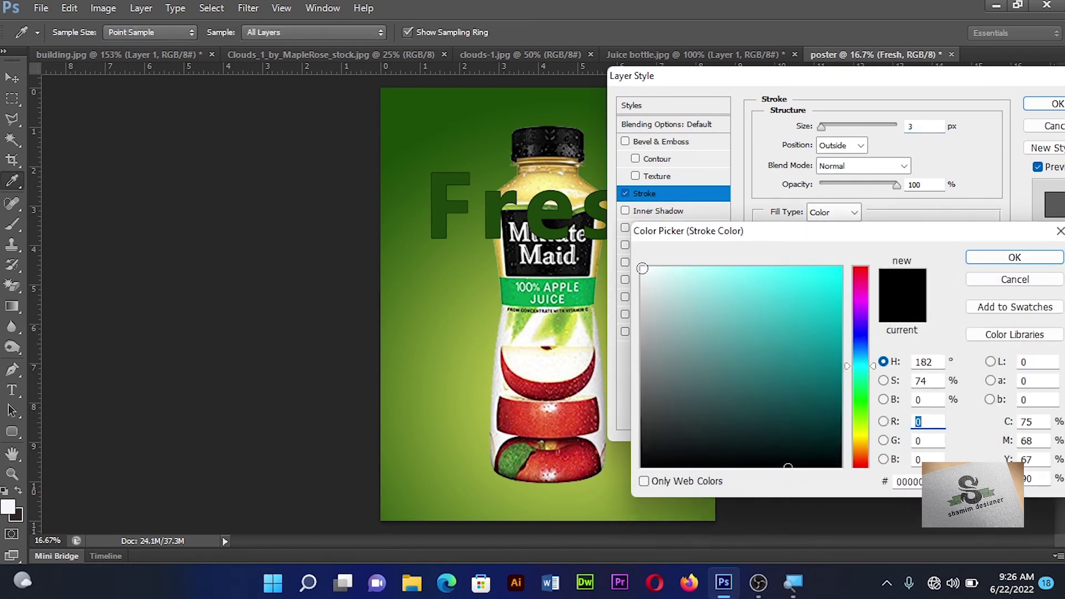
left_click(643, 270)
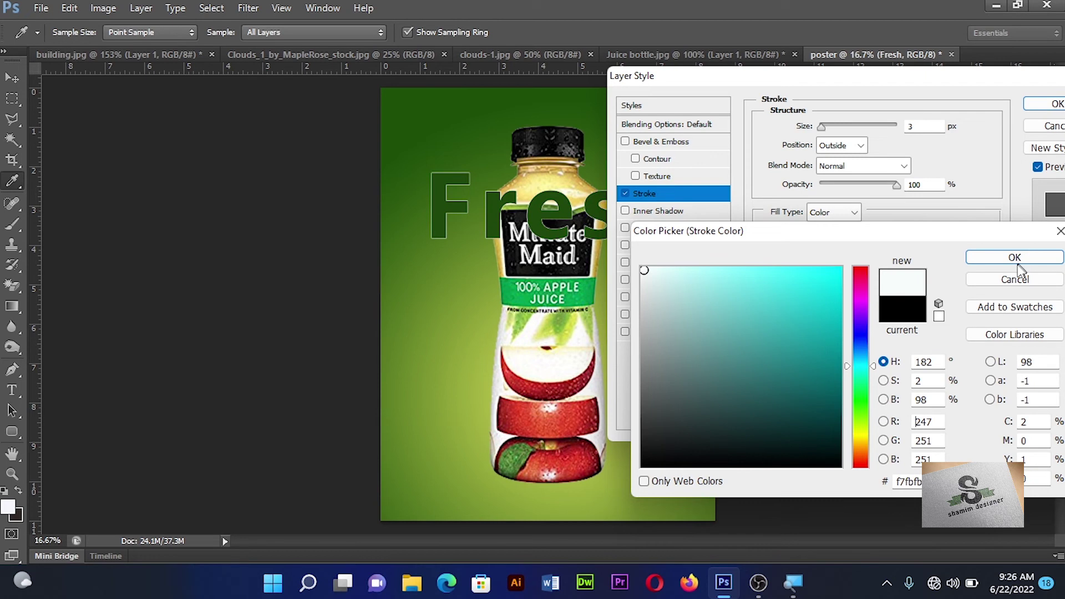
left_click(1014, 257)
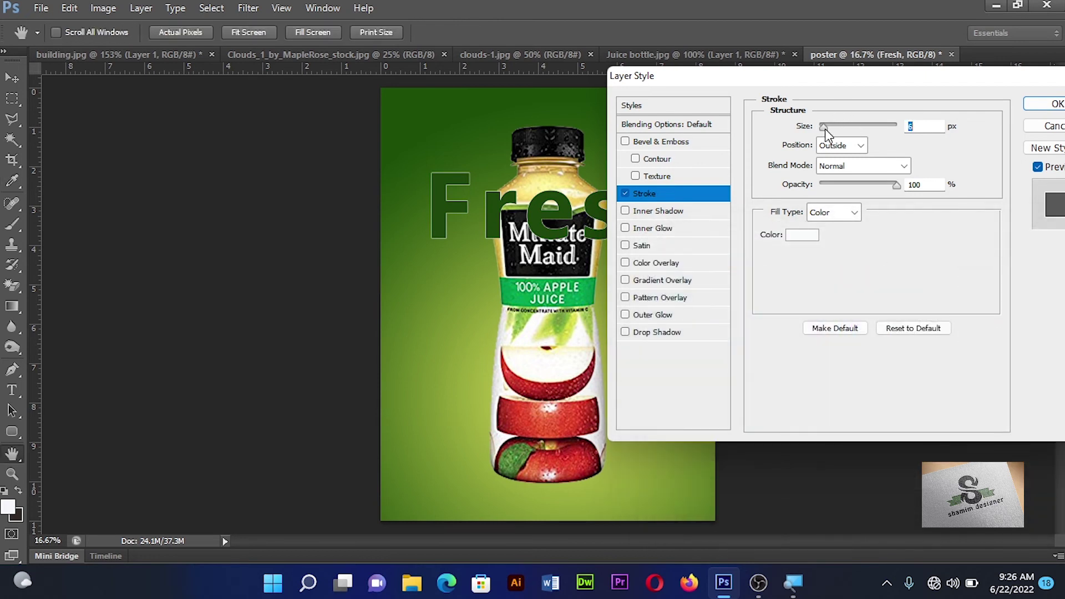
left_click_drag(824, 128, 830, 129)
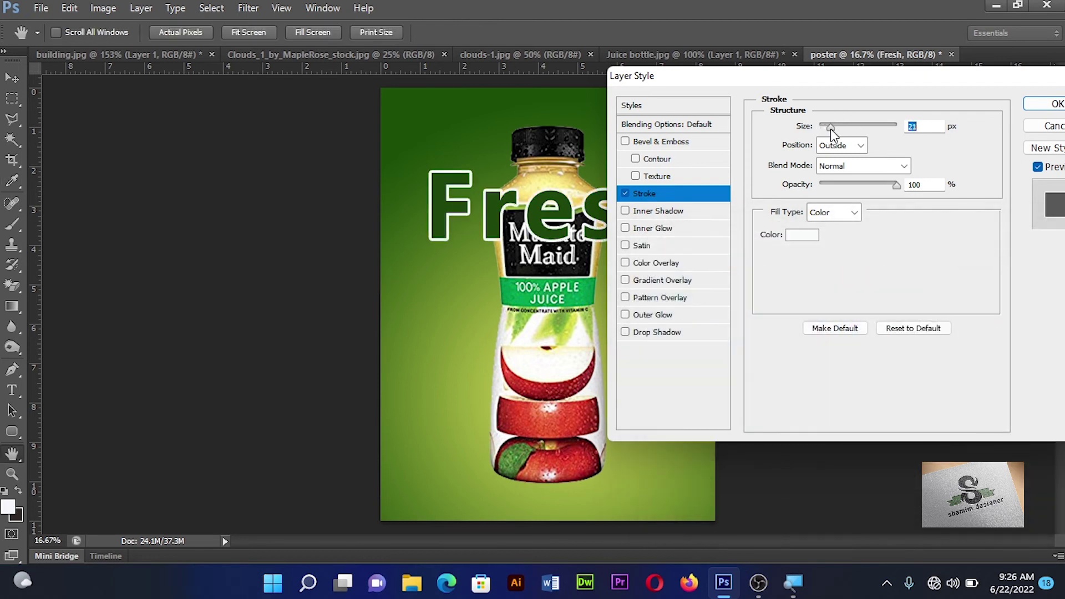
left_click(1036, 105)
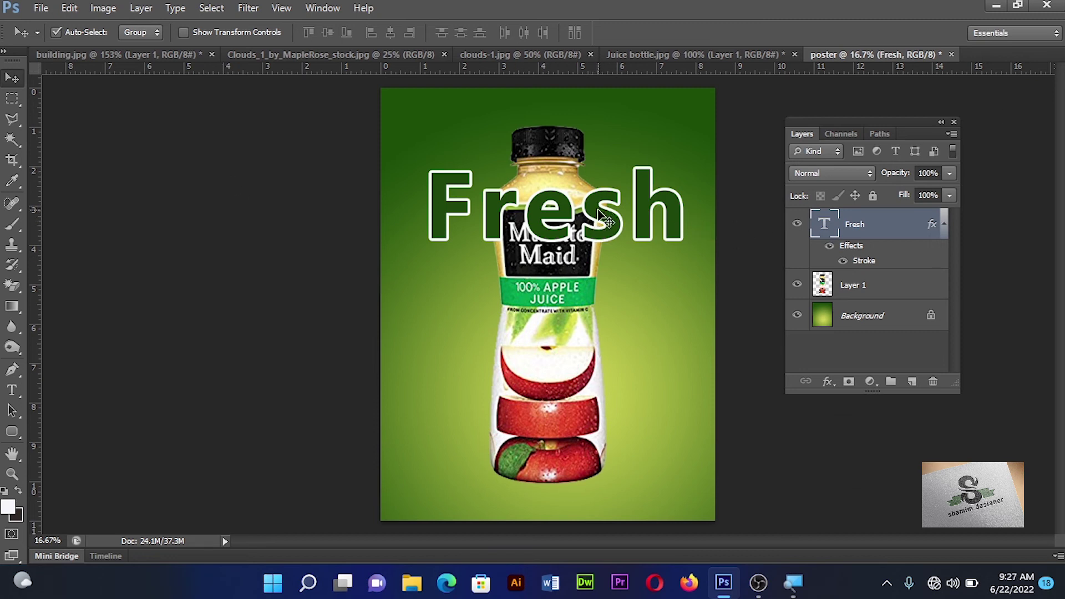
Step: Try deleting part of the 's' with a polygonal selection, then dismiss the rasterize warning
left_click(19, 121)
left_click(595, 179)
left_click(602, 258)
left_click(554, 226)
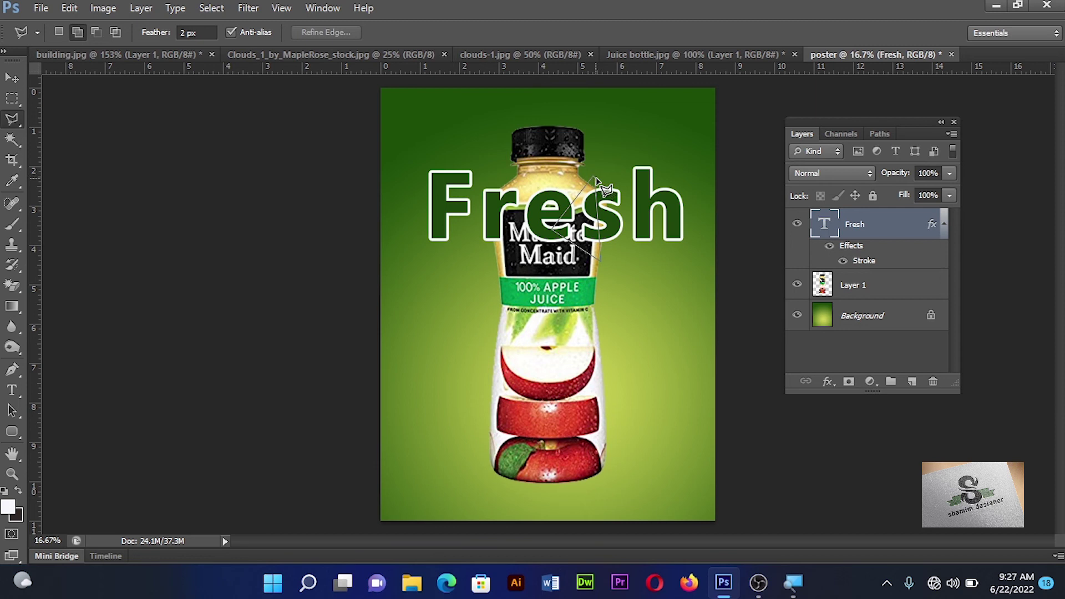
left_click(594, 179)
key("Delete")
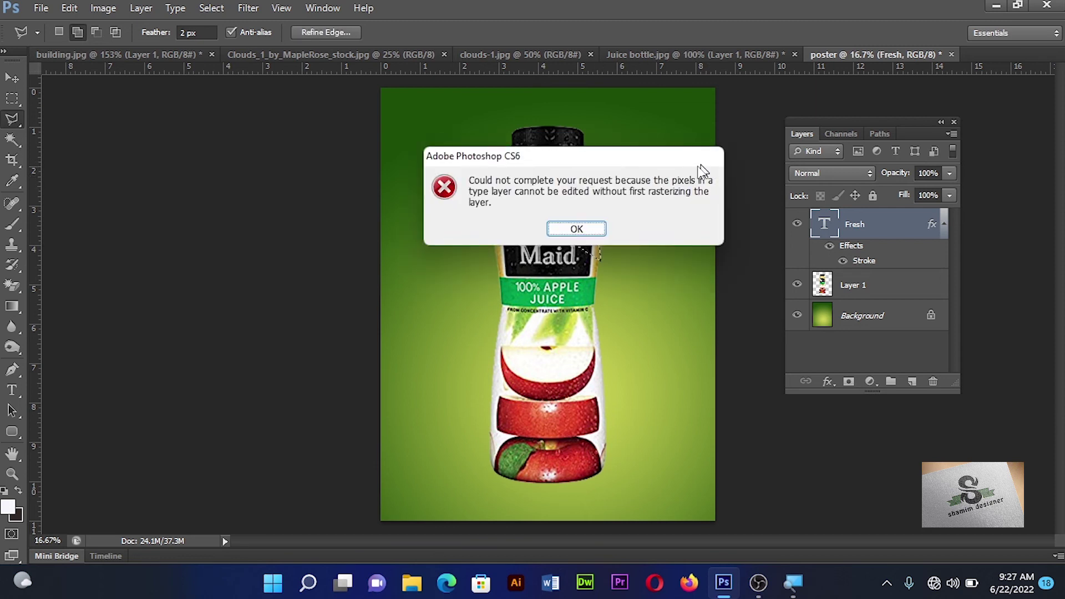
left_click(576, 229)
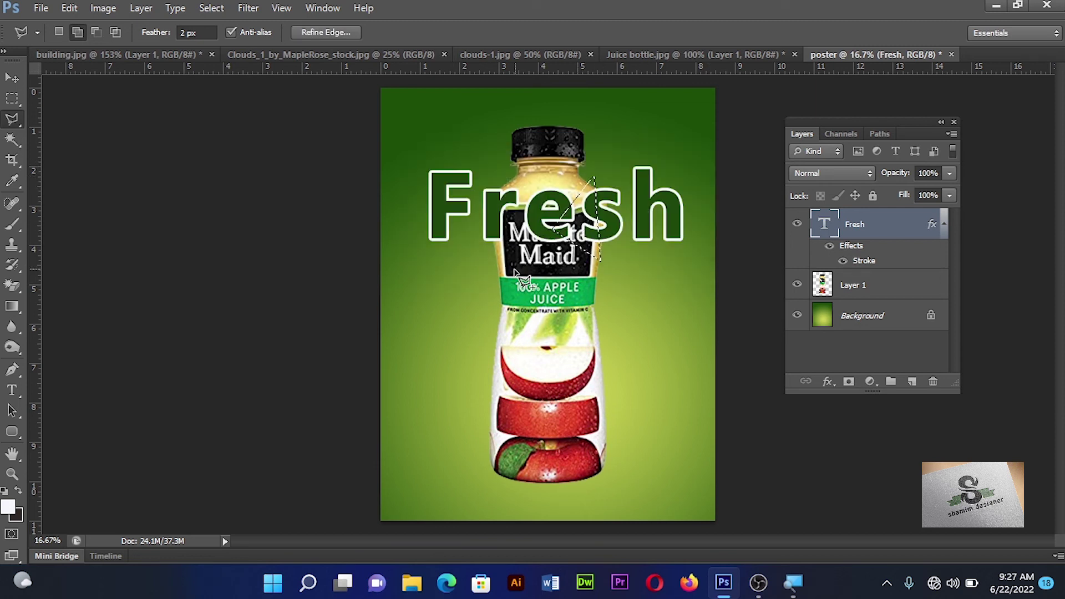
key("ctrl+d")
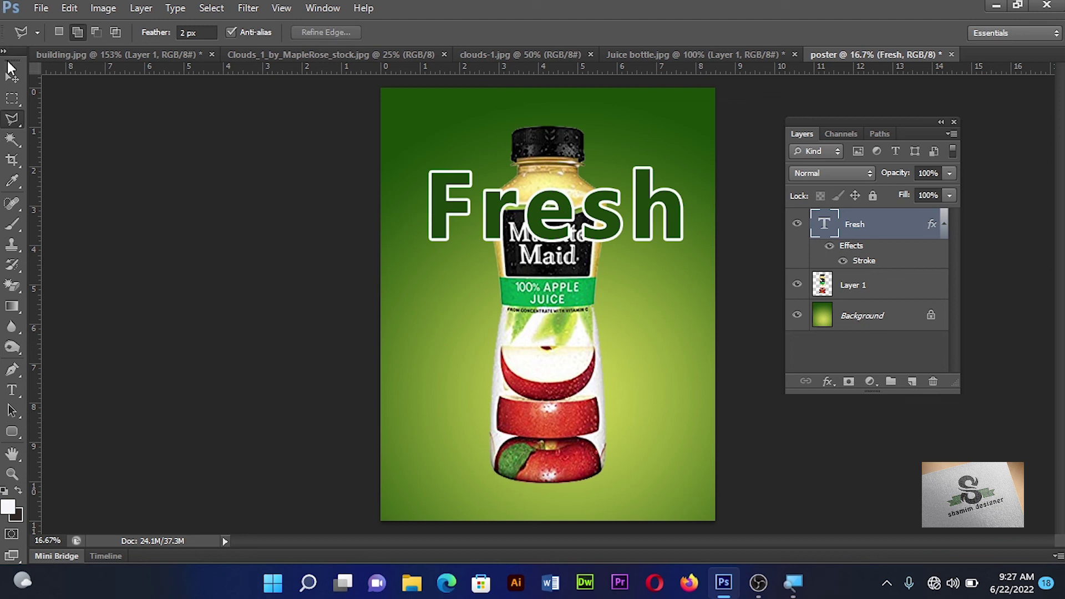
Step: Rasterize the Fresh type layer via its layer menu
left_click(12, 78)
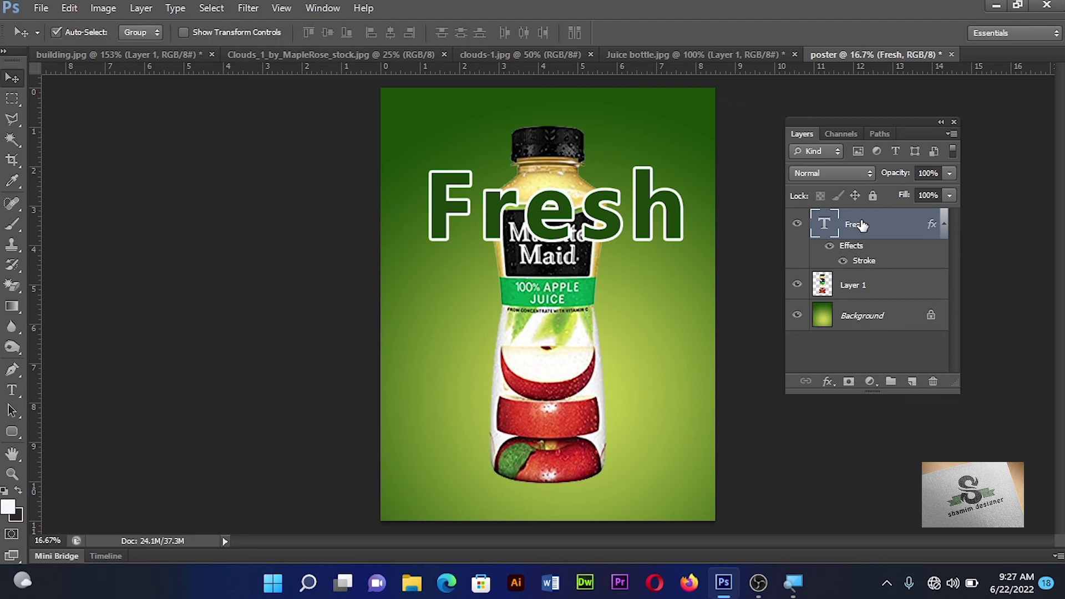
left_click(797, 224)
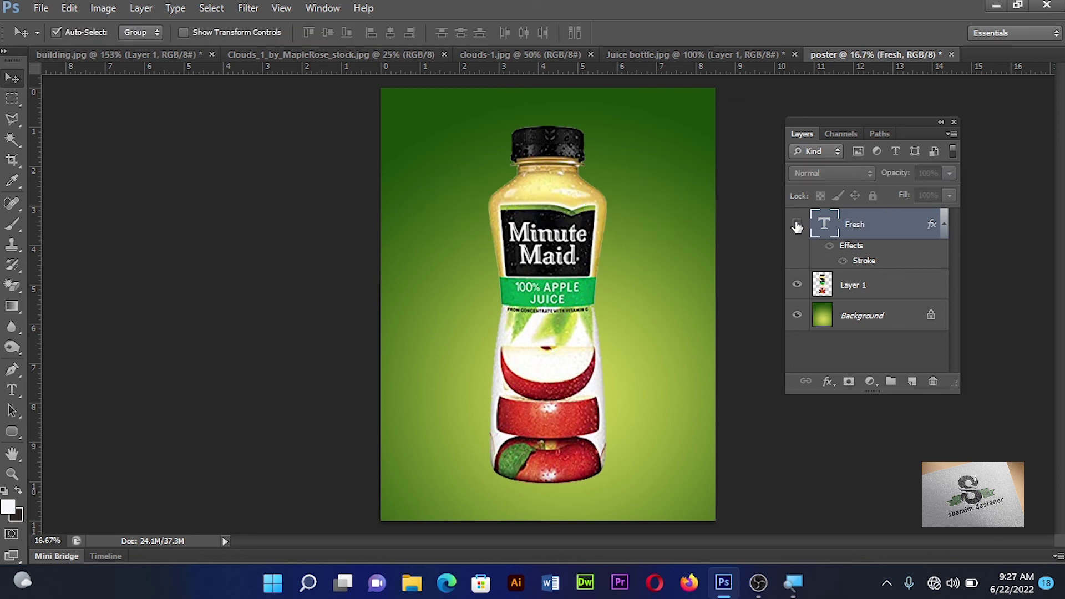
right_click(881, 219)
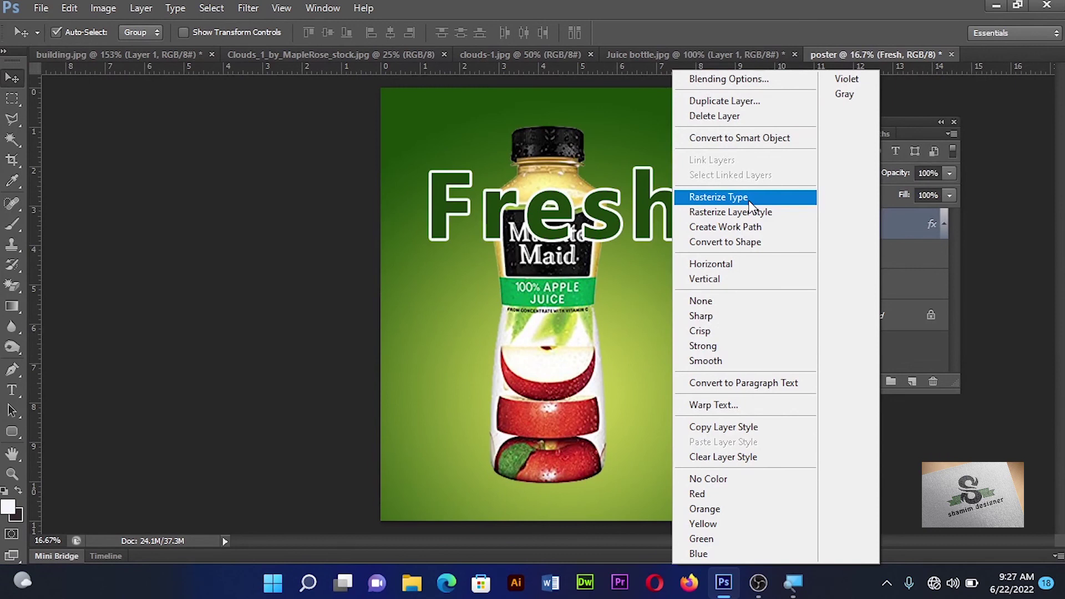
left_click(748, 202)
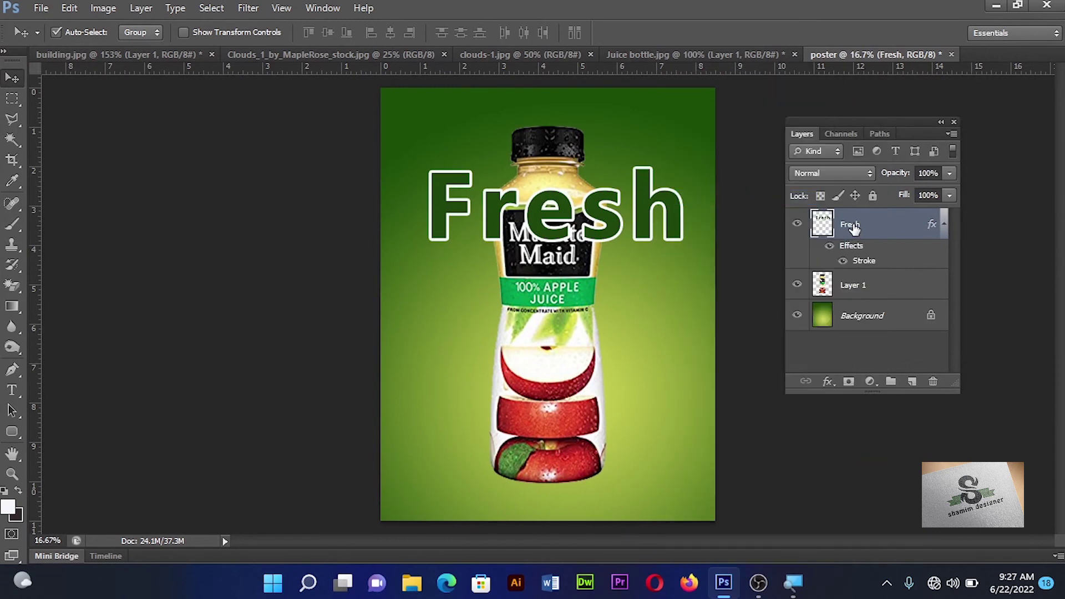
left_click(12, 118)
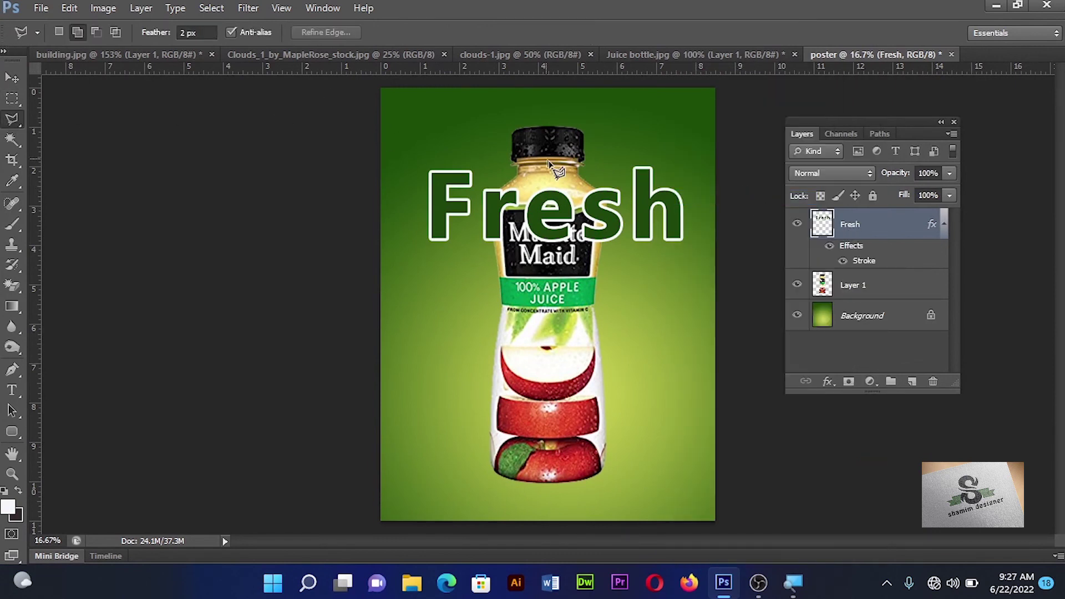
Step: Zoom in, lasso the portion of the 's' overlapping the bottle, and delete it
key("ctrl+plus")
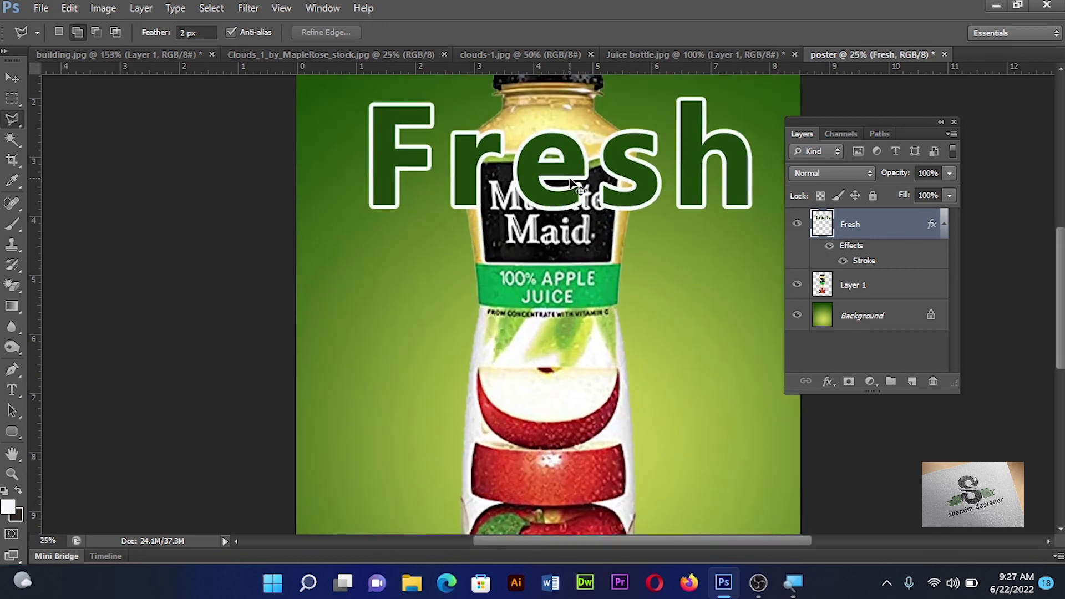
key("ctrl+plus")
mouse_move(584, 169)
left_mouse_down()
mouse_move(580, 237)
mouse_move(570, 241)
left_mouse_up()
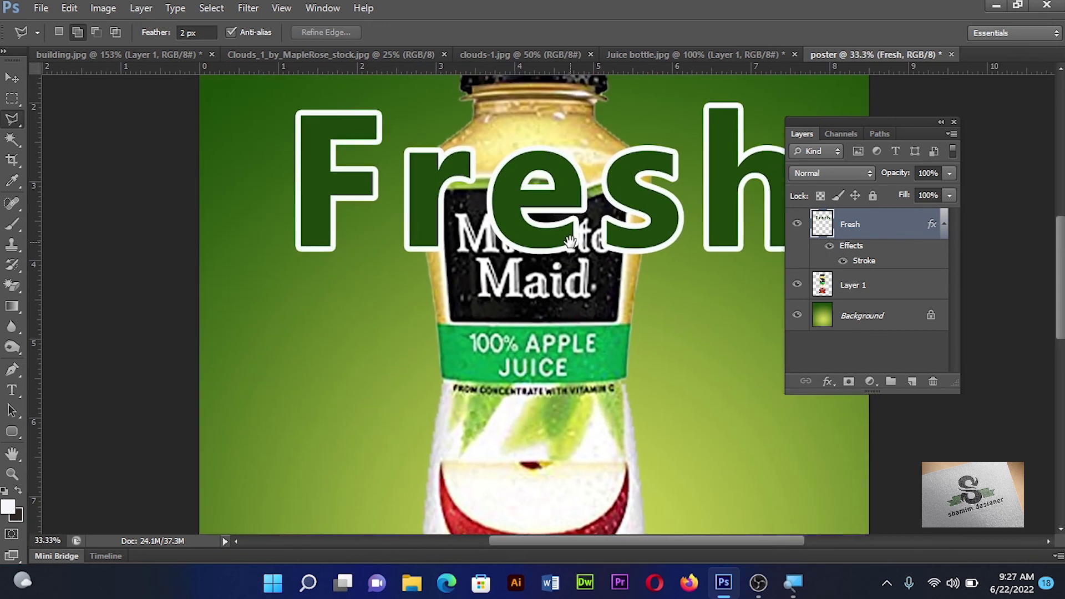
left_click(635, 148)
left_click(631, 148)
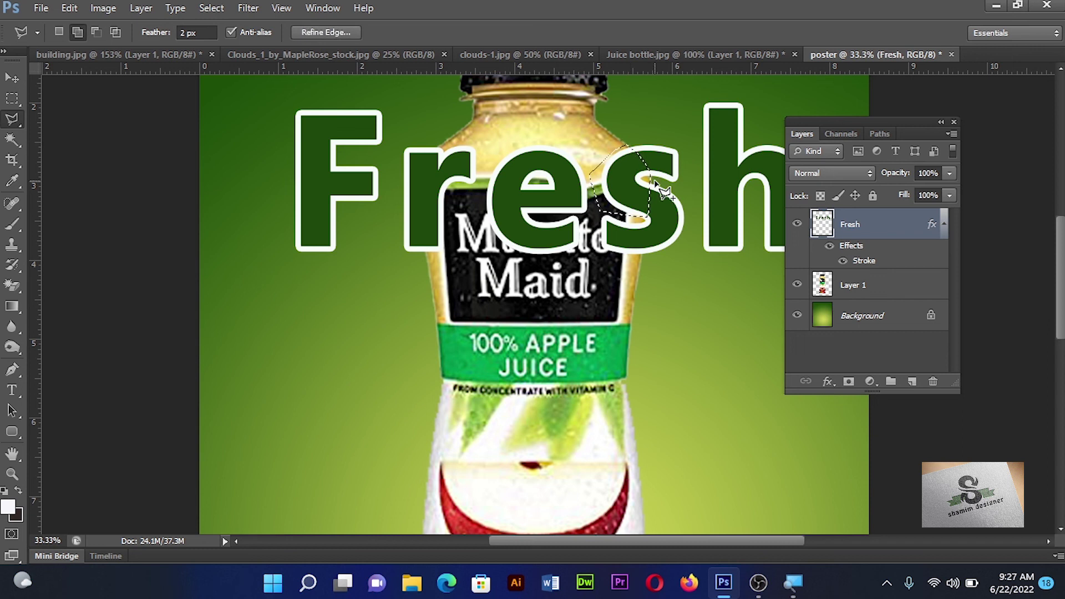
scroll(664, 189, "down", 3)
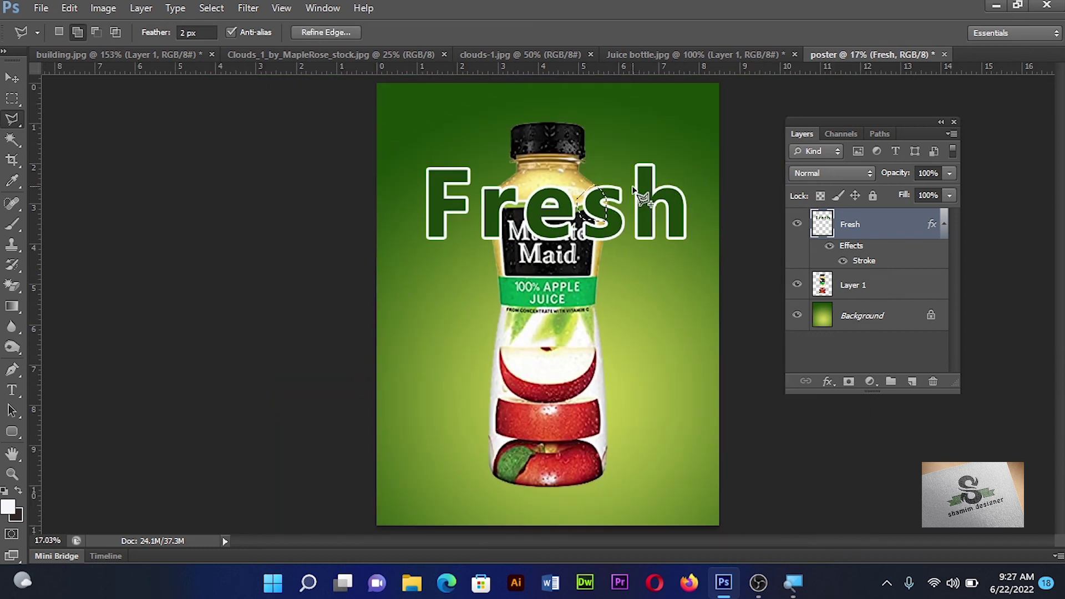
key("Delete")
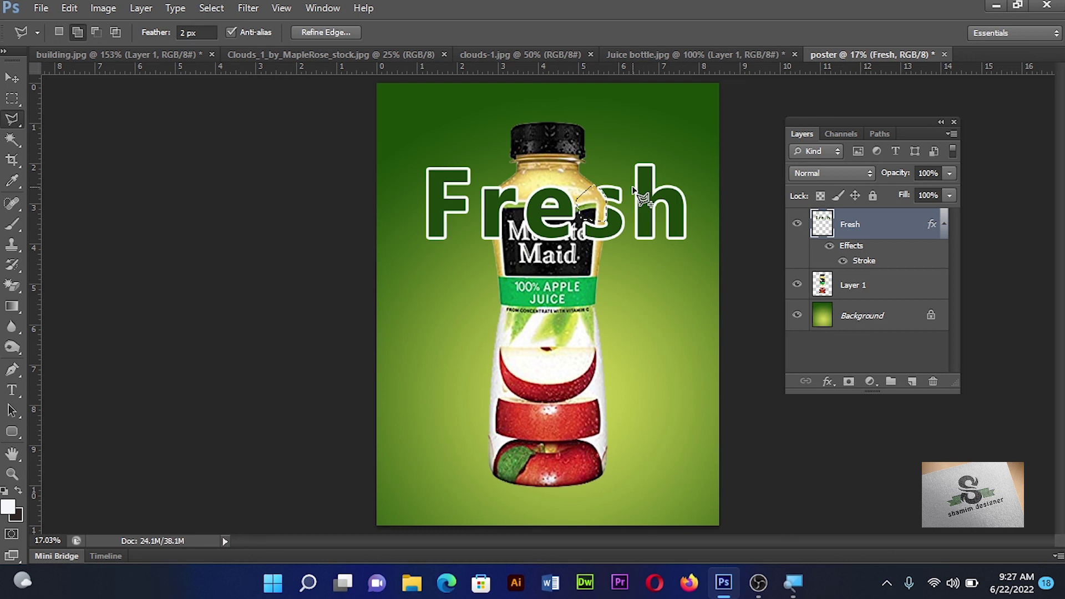
key("ctrl+d")
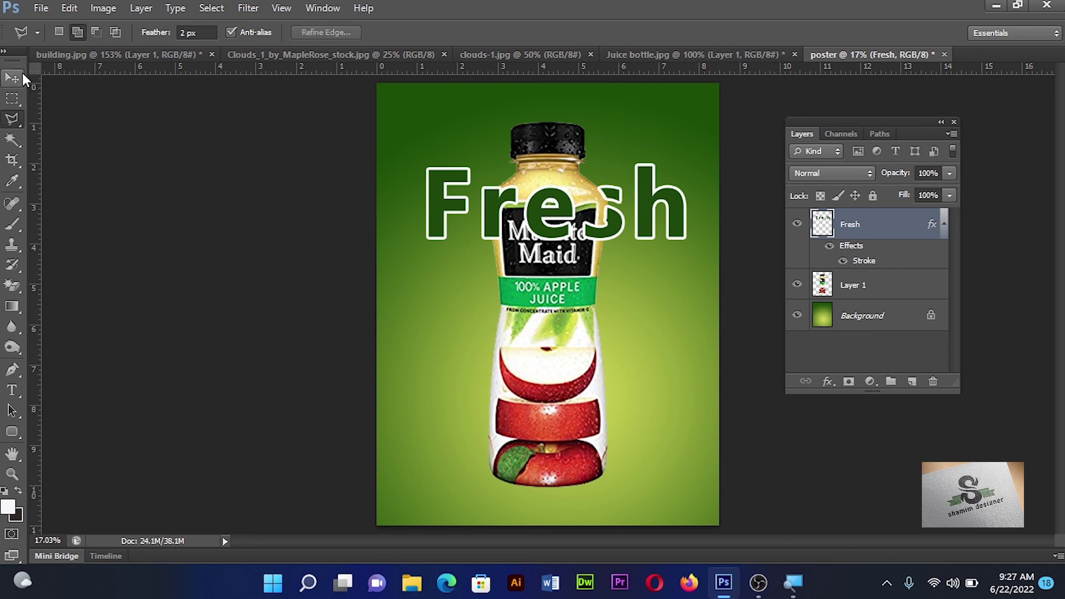
left_click(10, 79)
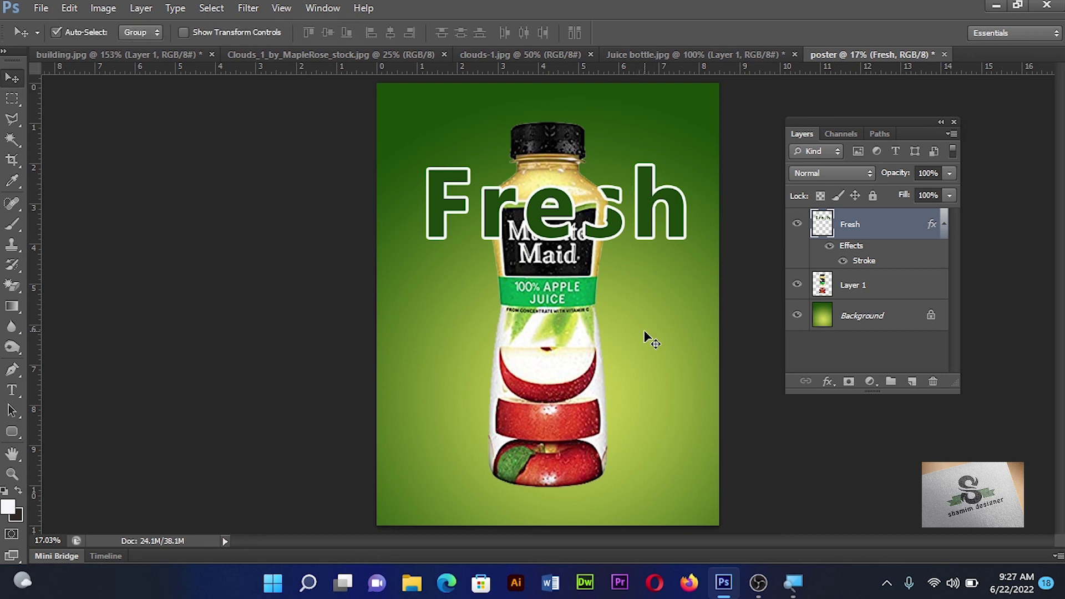